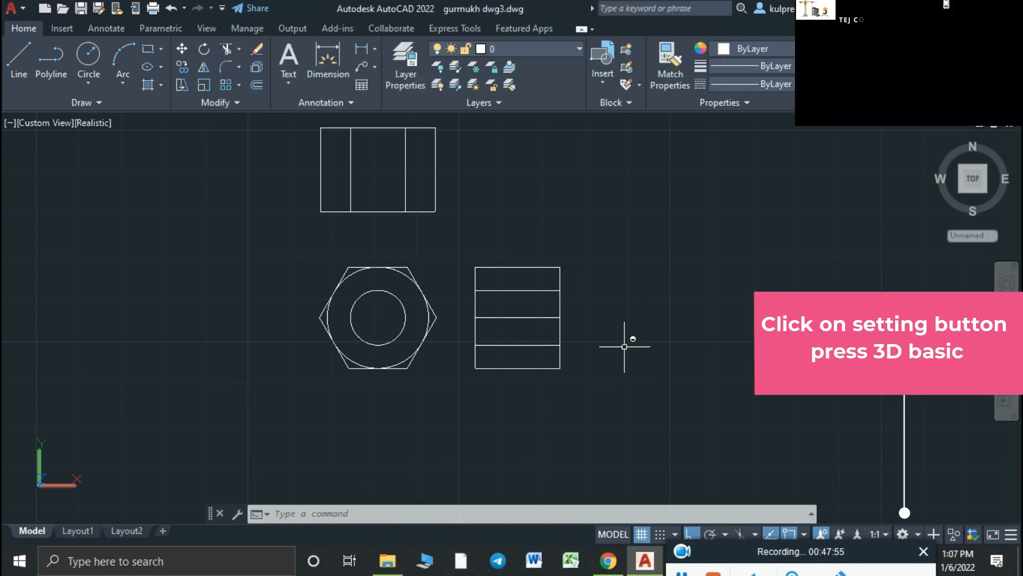
# Save the drawing containing the hexagonal nut views
pyautogui.scroll(-2, 625, 347)
pyautogui.moveTo(624, 350); pyautogui.dragTo(591, 371, button='middle')
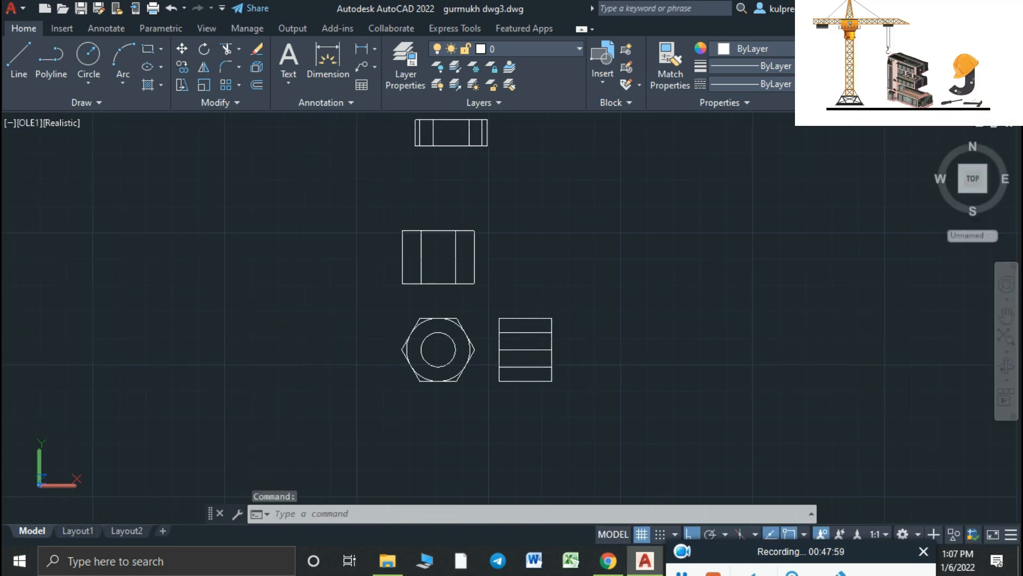
pyautogui.hotkey('ctrl', 's')
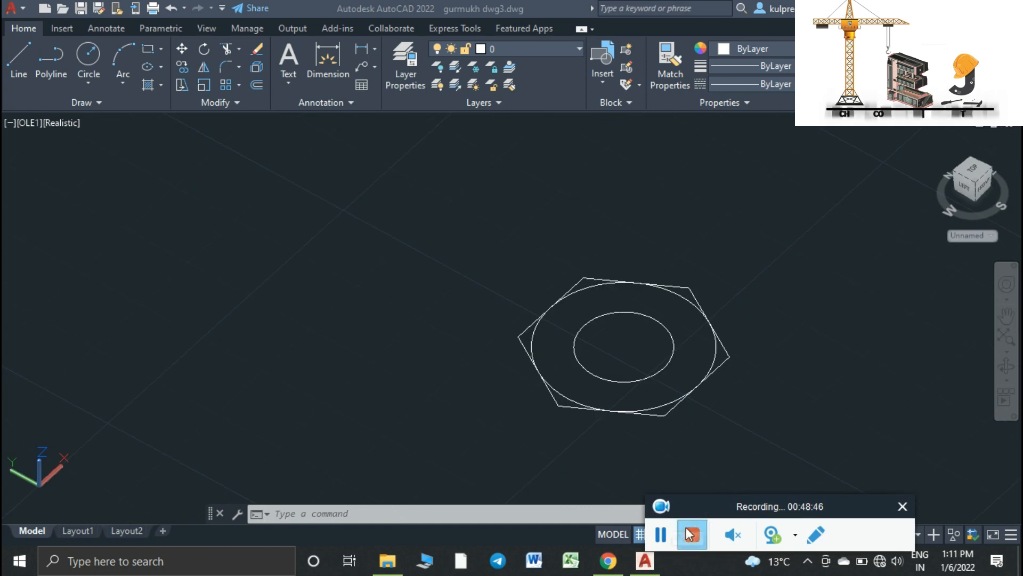
pyautogui.click(757, 448)
pyautogui.press('Escape')
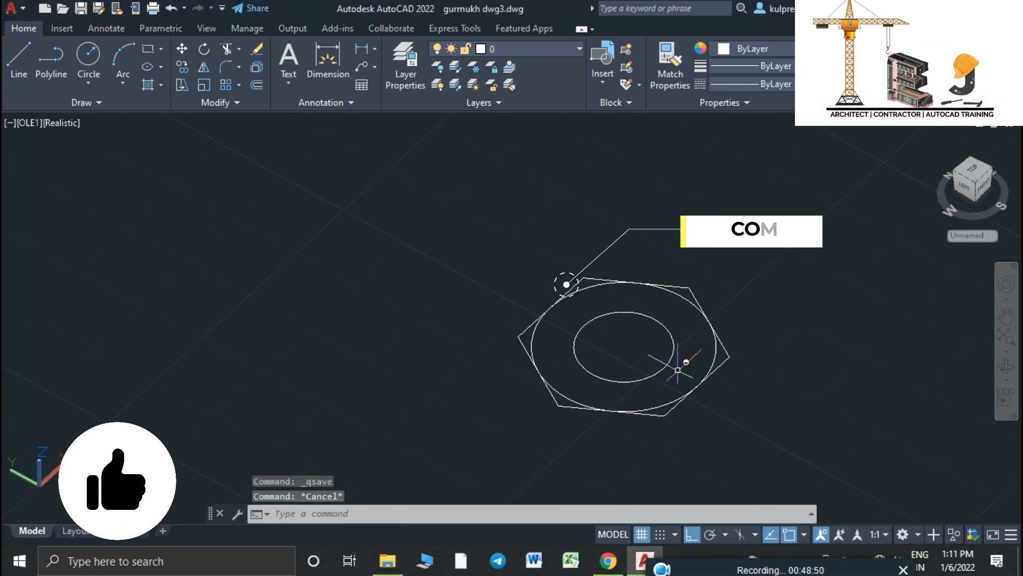
# Extrude the inner circle of the hexagonal nut profile to a height of 1"
pyautogui.scroll(3, 686, 362)
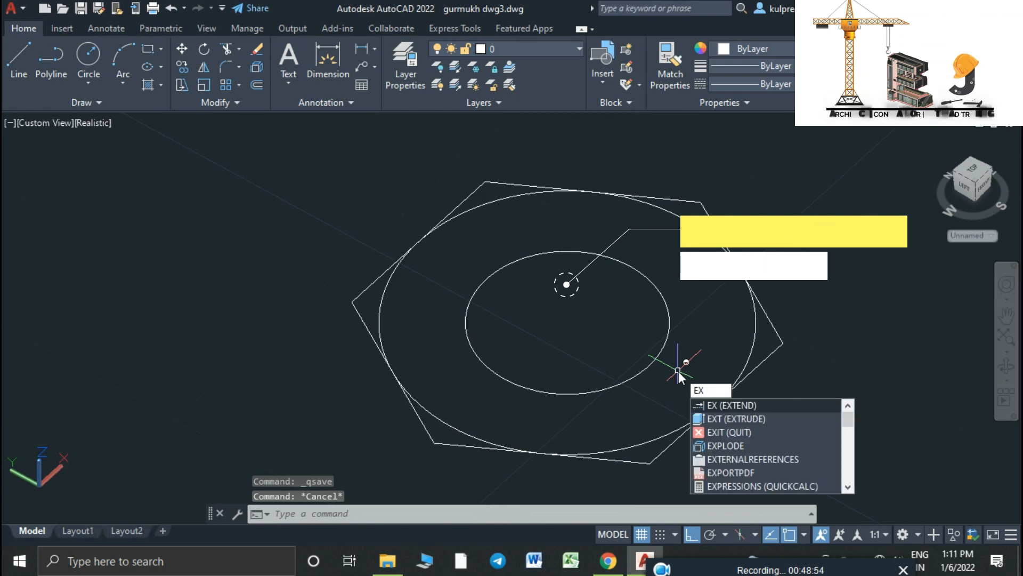
pyautogui.write('T')
pyautogui.press('Return')
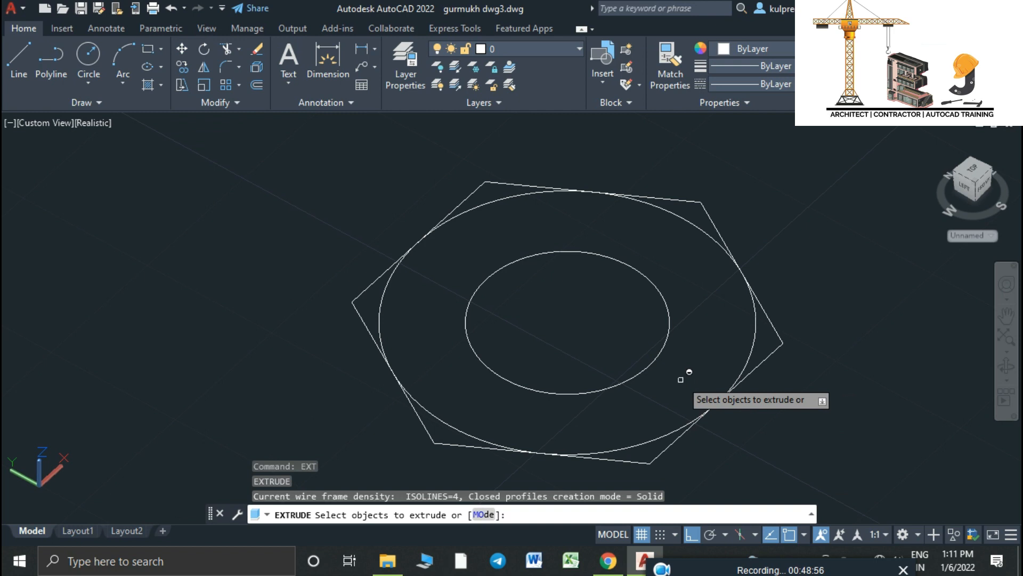
pyautogui.click(661, 349)
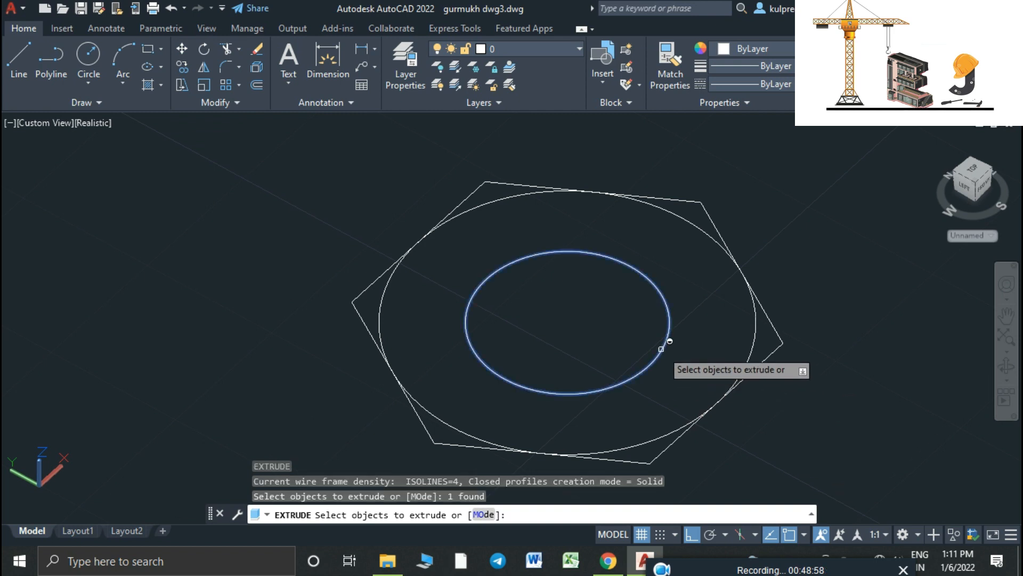
pyautogui.press('Return')
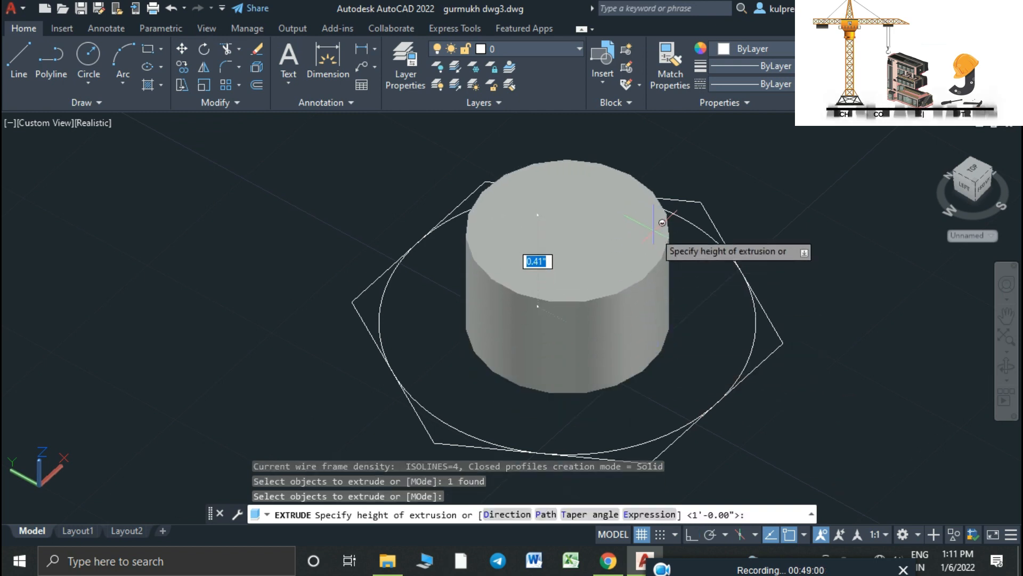
pyautogui.press('Return')
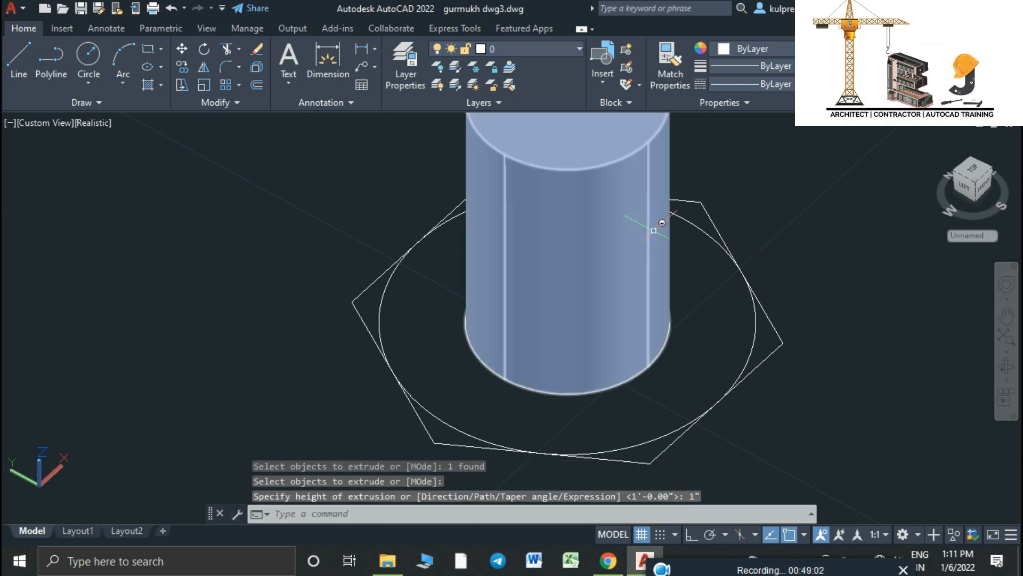
# Extrude the hexagon around the cylinder to a height of 1"
pyautogui.scroll(-2, 662, 289)
pyautogui.moveTo(671, 312); pyautogui.dragTo(645, 376, button='middle')
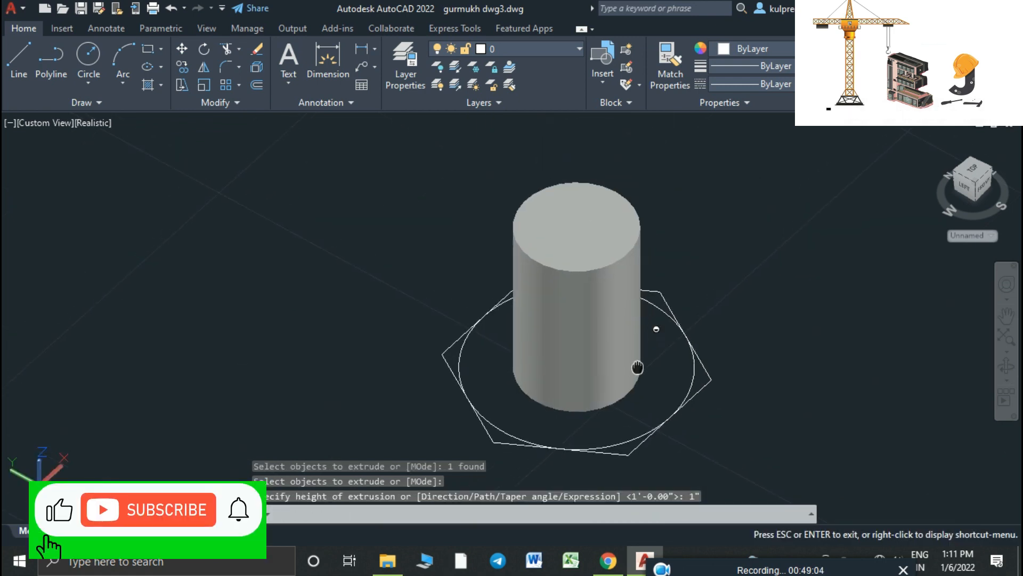
pyautogui.click(692, 378)
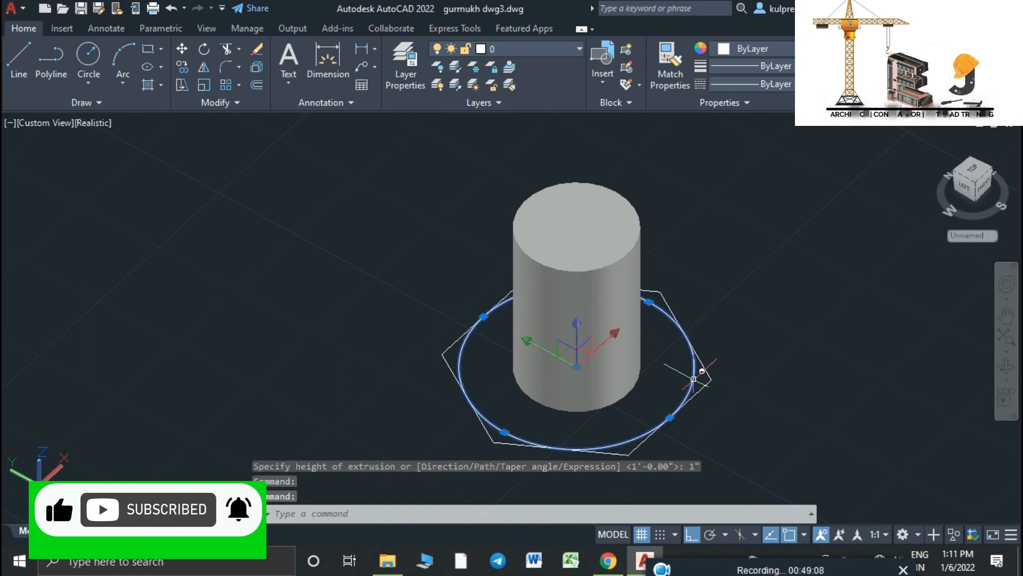
pyautogui.press('Escape')
pyautogui.click(714, 375)
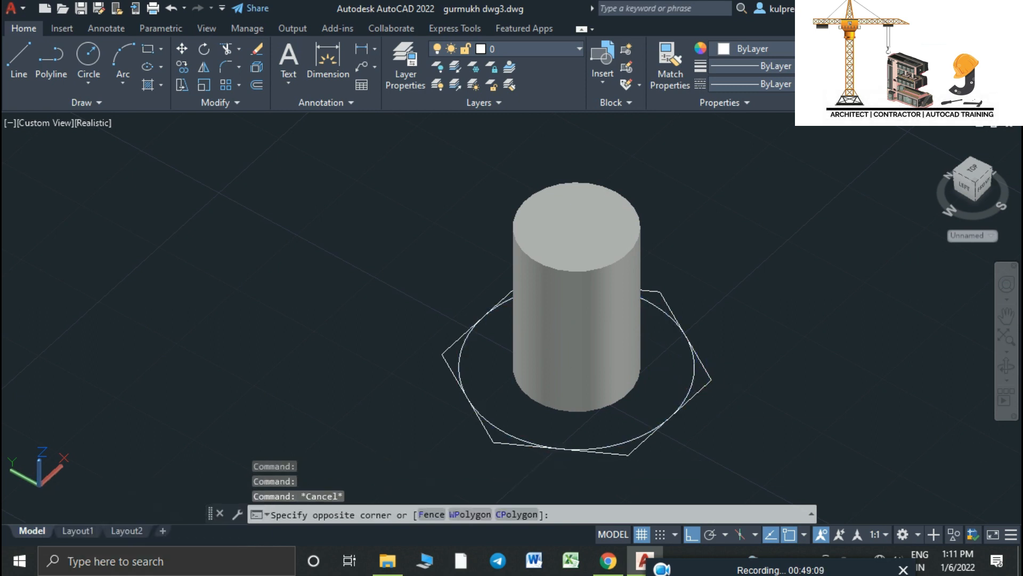
pyautogui.click(708, 382)
pyautogui.moveTo(710, 381)
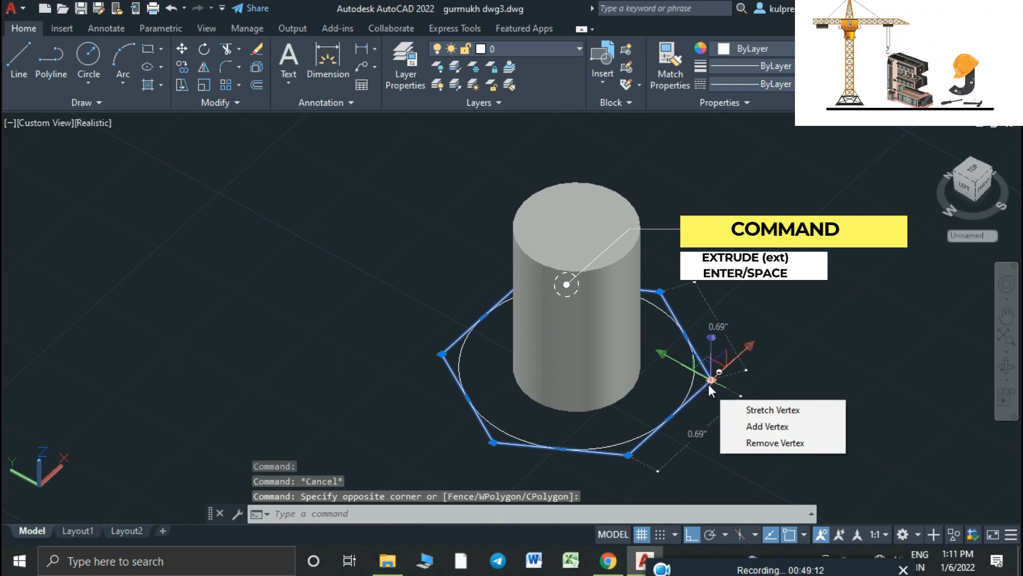
pyautogui.write('e')
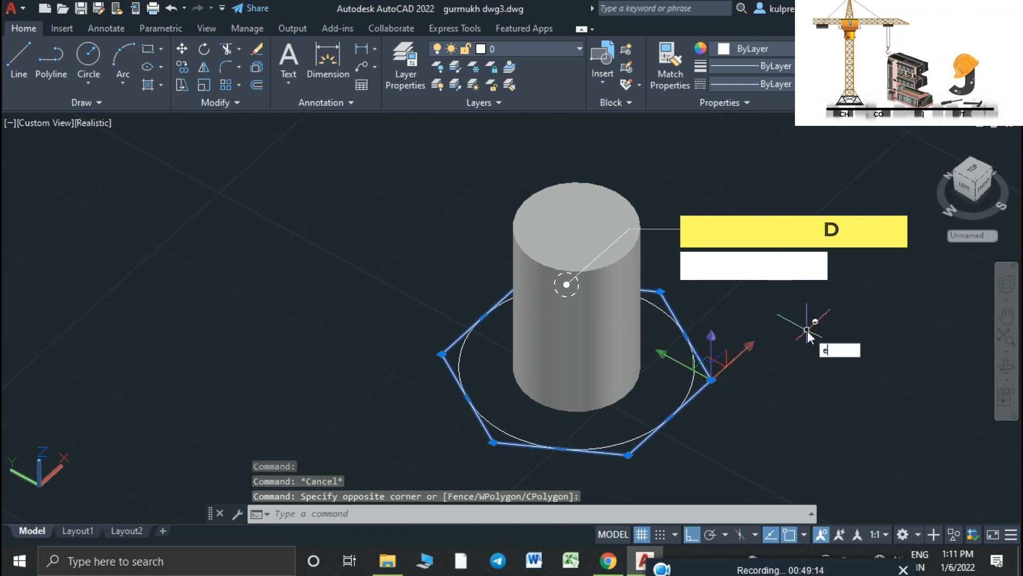
pyautogui.write('xt')
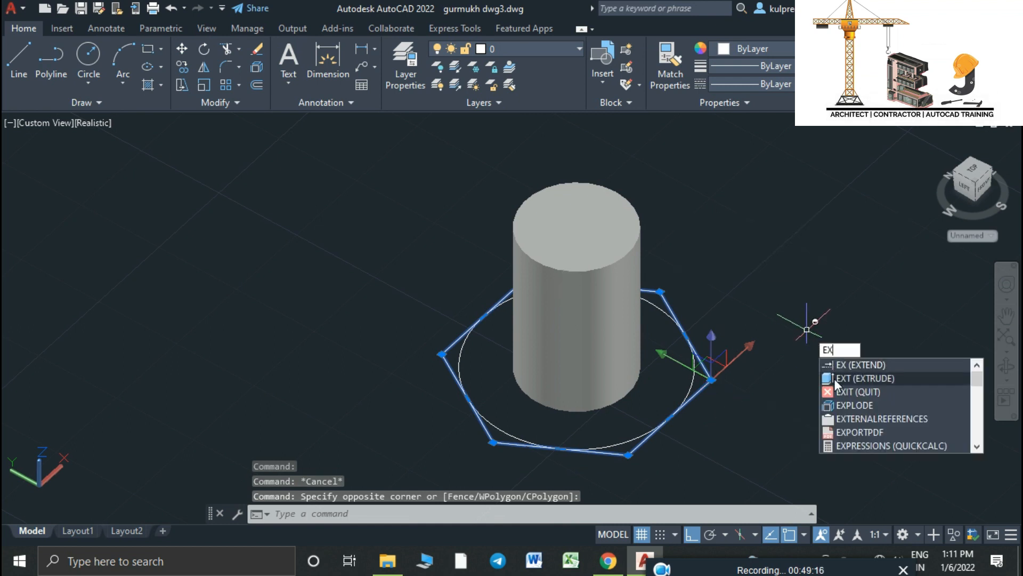
pyautogui.press('Return')
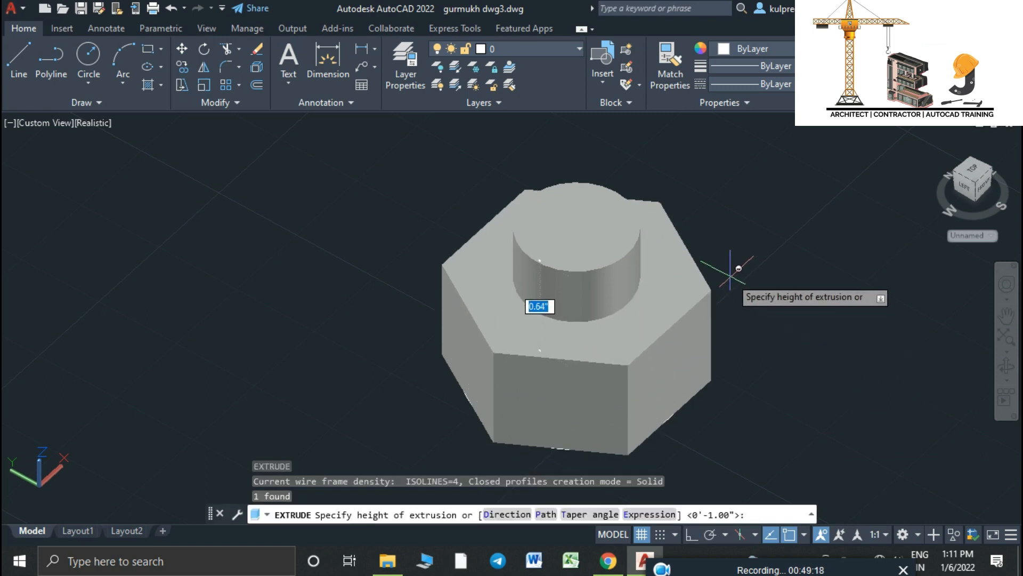
pyautogui.write('1"')
pyautogui.press('Return')
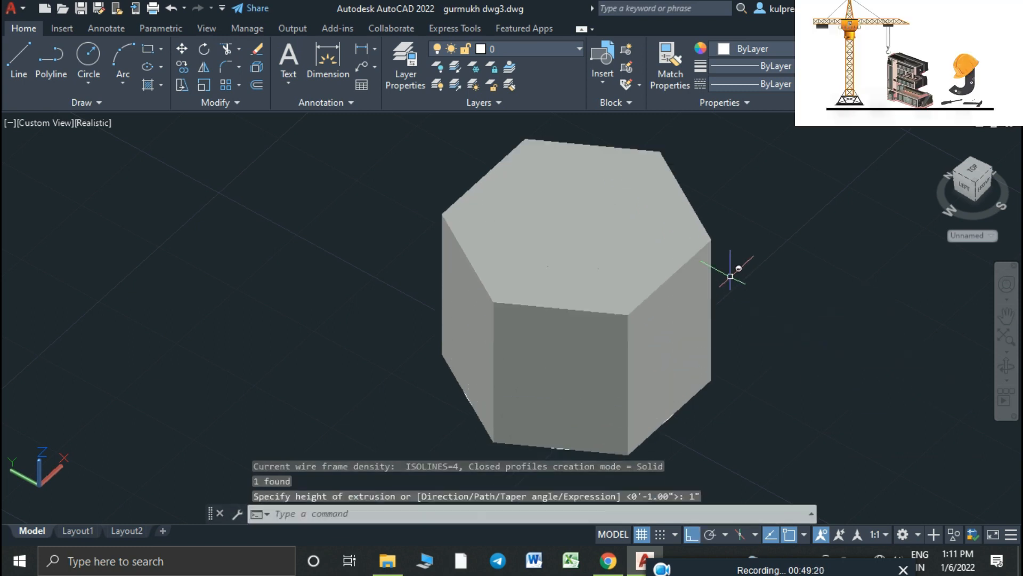
pyautogui.press('Escape')
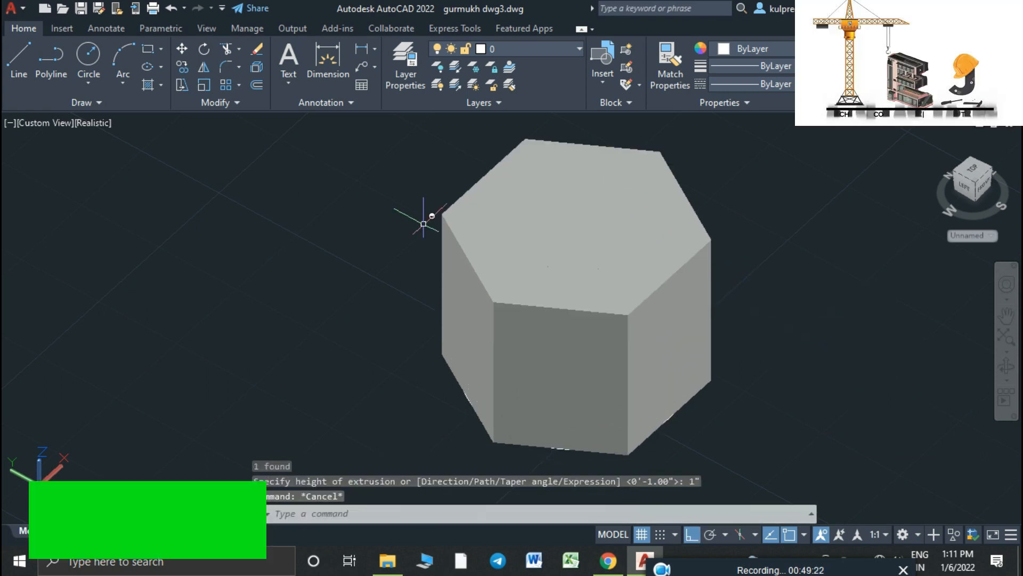
# Change the viewport's visual style from Realistic to 2D Wireframe
pyautogui.doubleClick(99, 121)
pyautogui.click(104, 126)
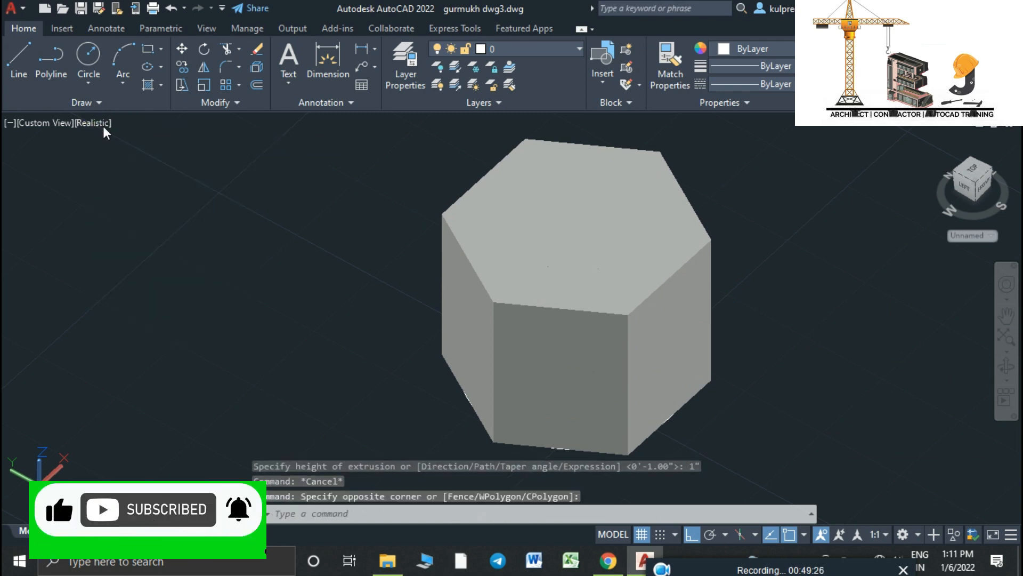
pyautogui.click(104, 125)
pyautogui.click(155, 160)
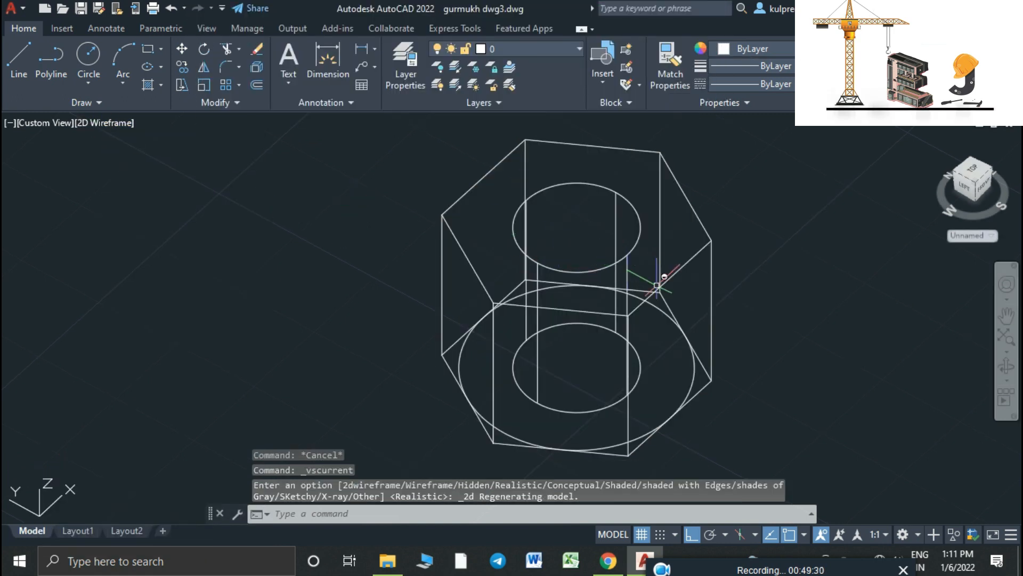
# Subtract the inner cylinder from the hexagonal prism to cut the nut's through hole
pyautogui.press('Return')
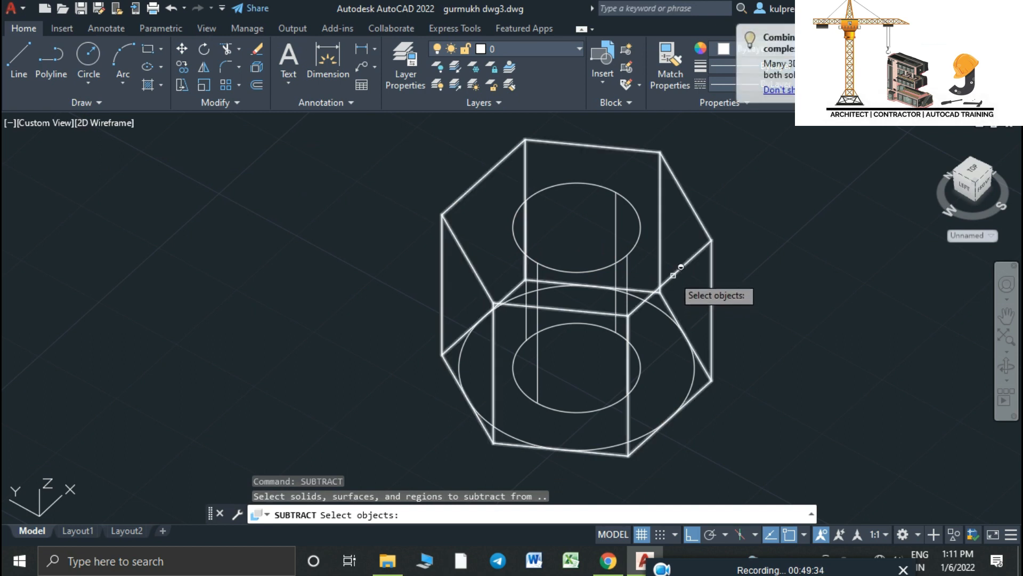
pyautogui.click(674, 274)
pyautogui.press('Return')
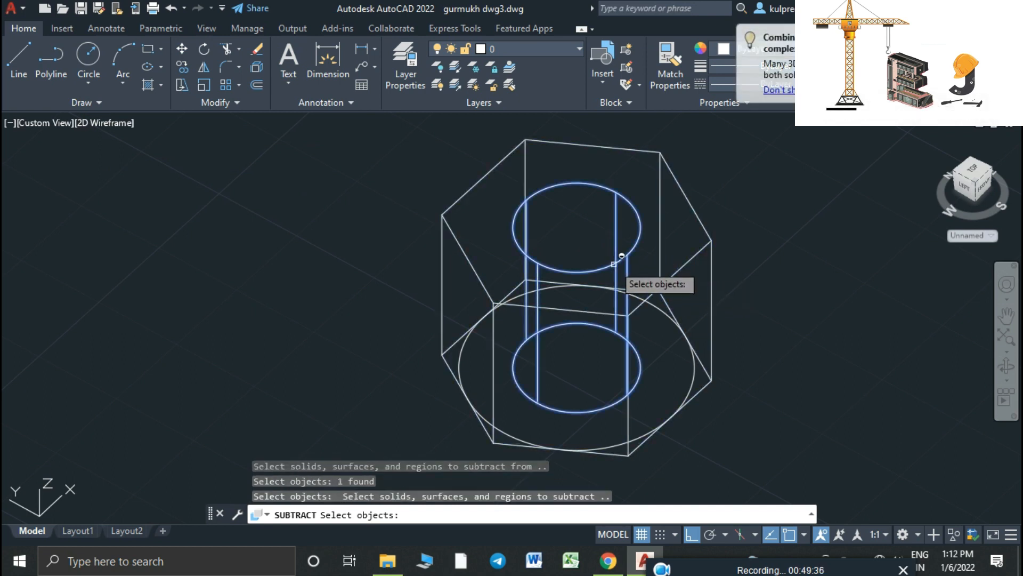
pyautogui.click(621, 255)
pyautogui.press('Return')
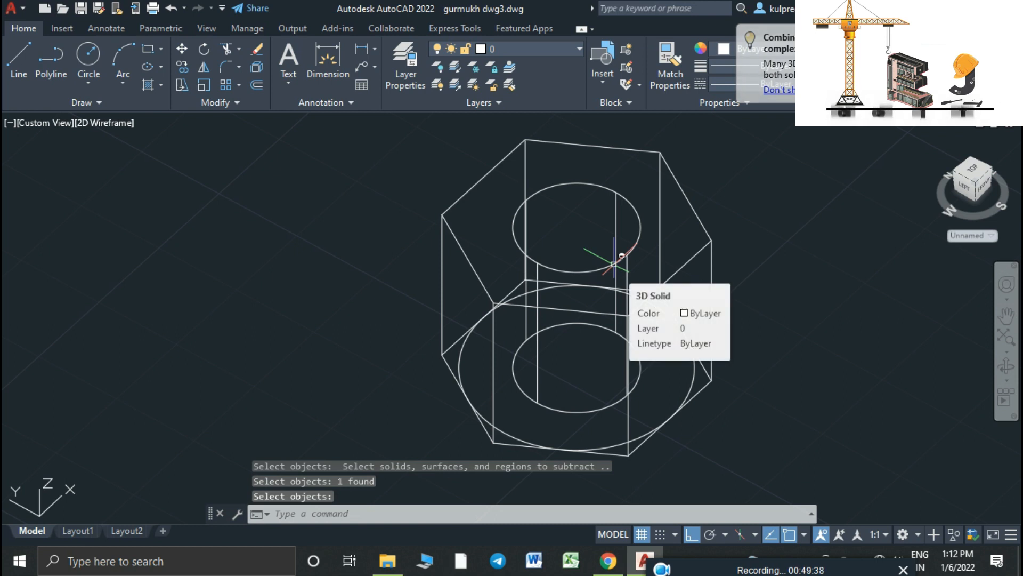
pyautogui.press('Escape')
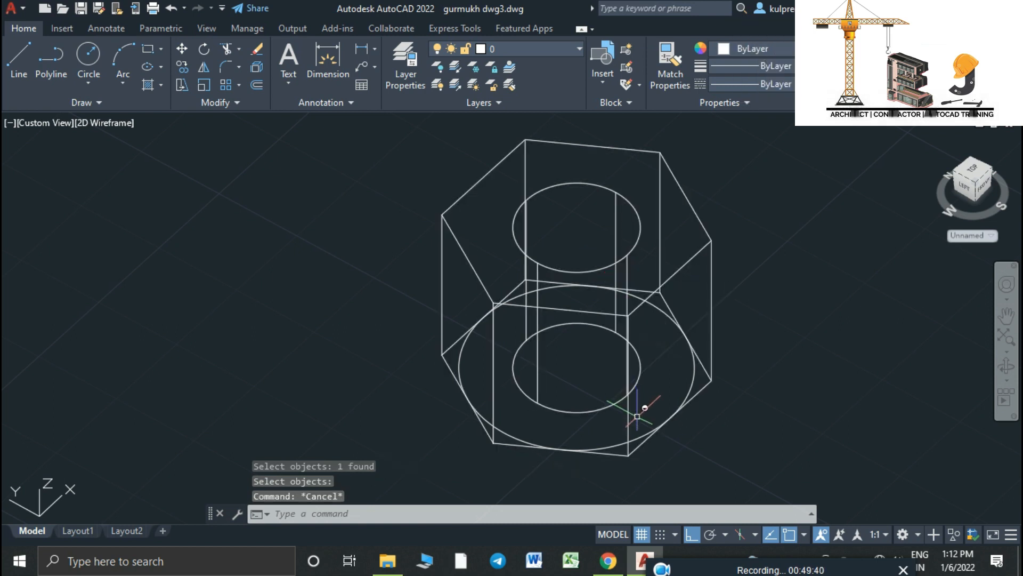
pyautogui.click(566, 284)
pyautogui.write('cop')
pyautogui.press('Return')
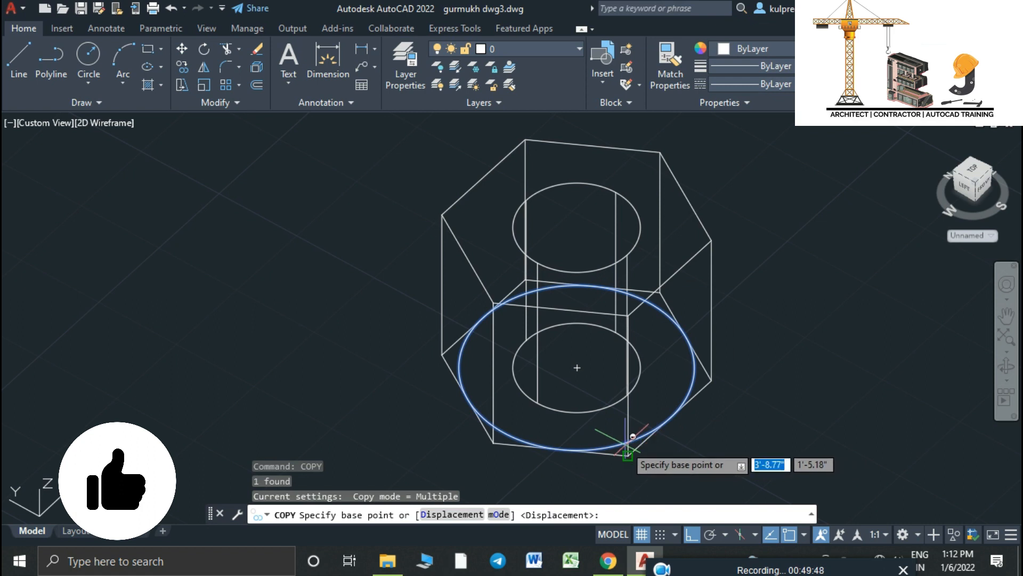
pyautogui.press('Escape')
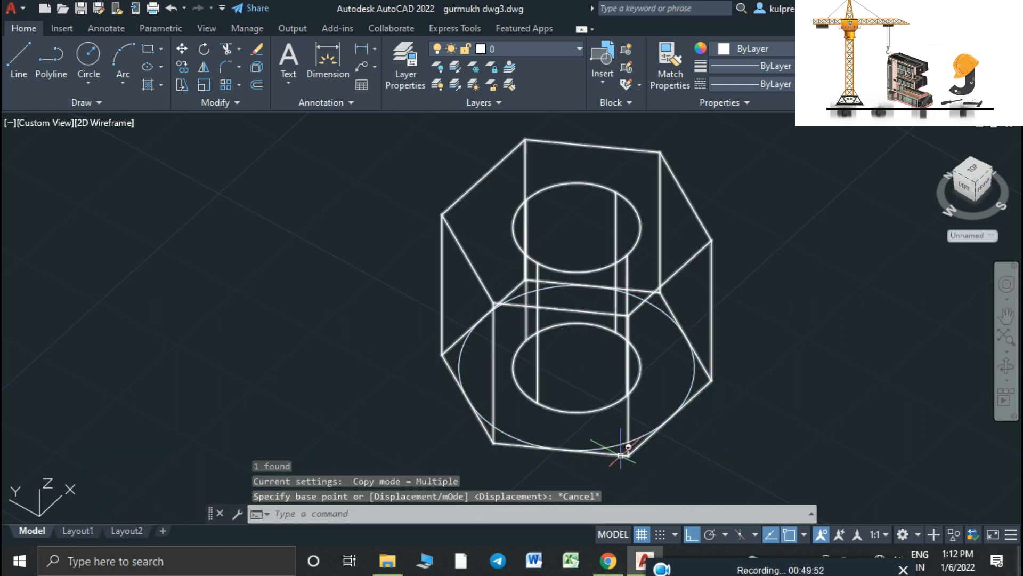
# Save the drawing and orbit the shaded nut to view its hole from above
pyautogui.hotkey('ctrl', 's')
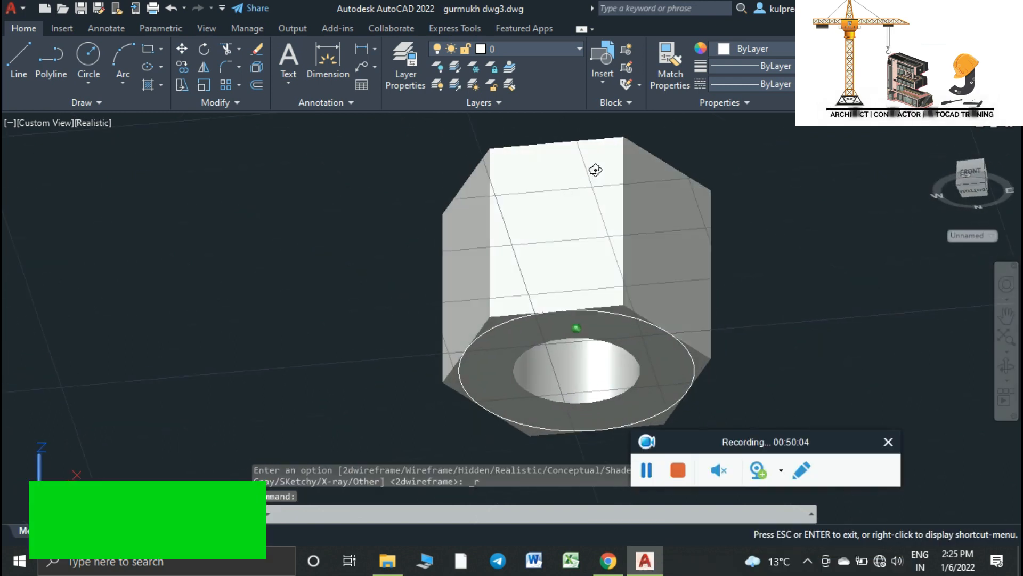
pyautogui.moveTo(594, 169)
pyautogui.mouseDown()
pyautogui.moveTo(616, 213)
pyautogui.moveTo(578, 327)
pyautogui.moveTo(527, 362)
pyautogui.moveTo(472, 326)
pyautogui.moveTo(468, 269)
pyautogui.moveTo(517, 243)
pyautogui.moveTo(555, 265)
pyautogui.moveTo(535, 287)
pyautogui.mouseUp()
pyautogui.press('Escape')
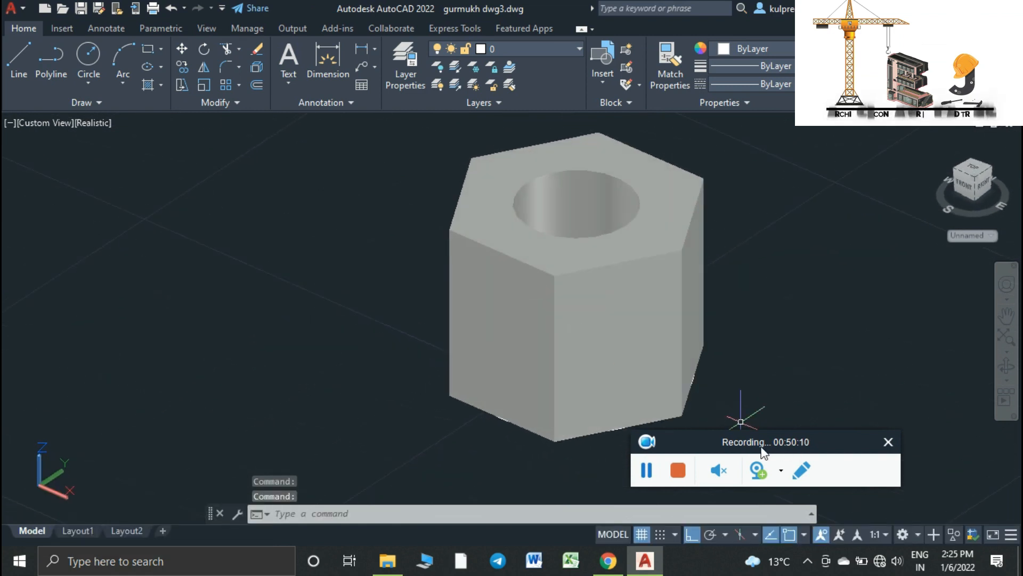
pyautogui.moveTo(763, 452); pyautogui.dragTo(810, 566)
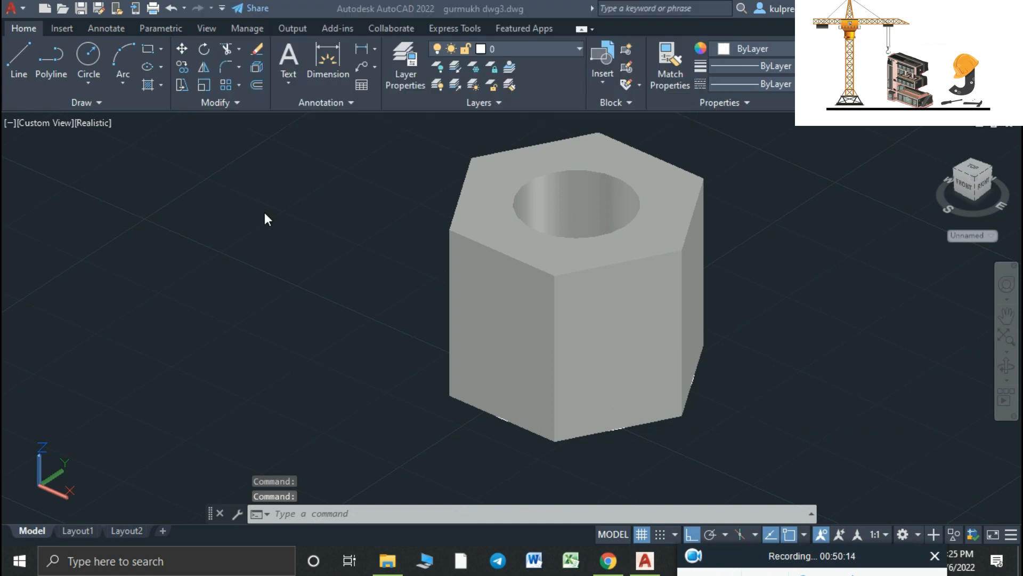
# Return the nut's display to the 2D Wireframe visual style
pyautogui.click(102, 126)
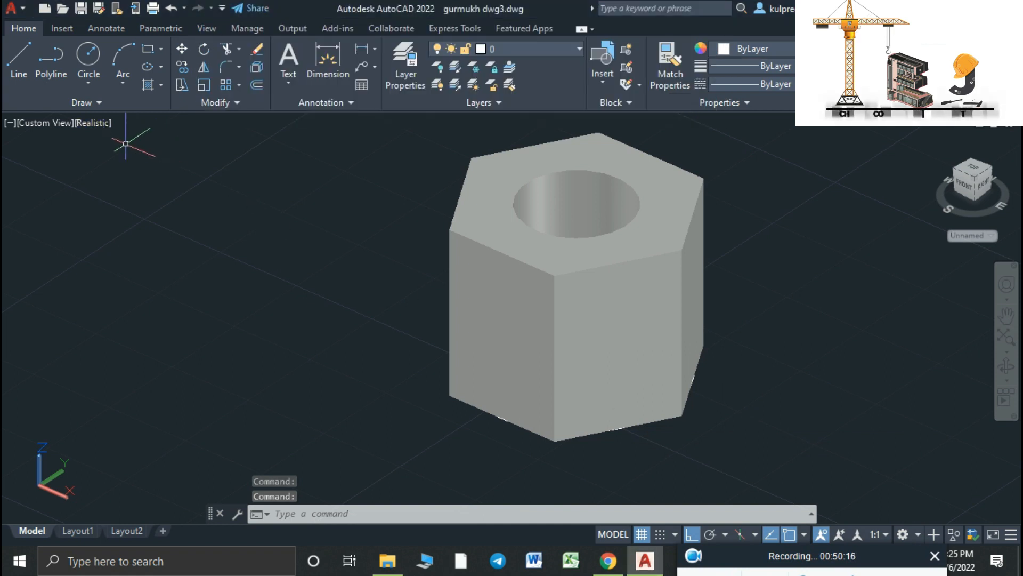
pyautogui.click(94, 123)
pyautogui.click(128, 158)
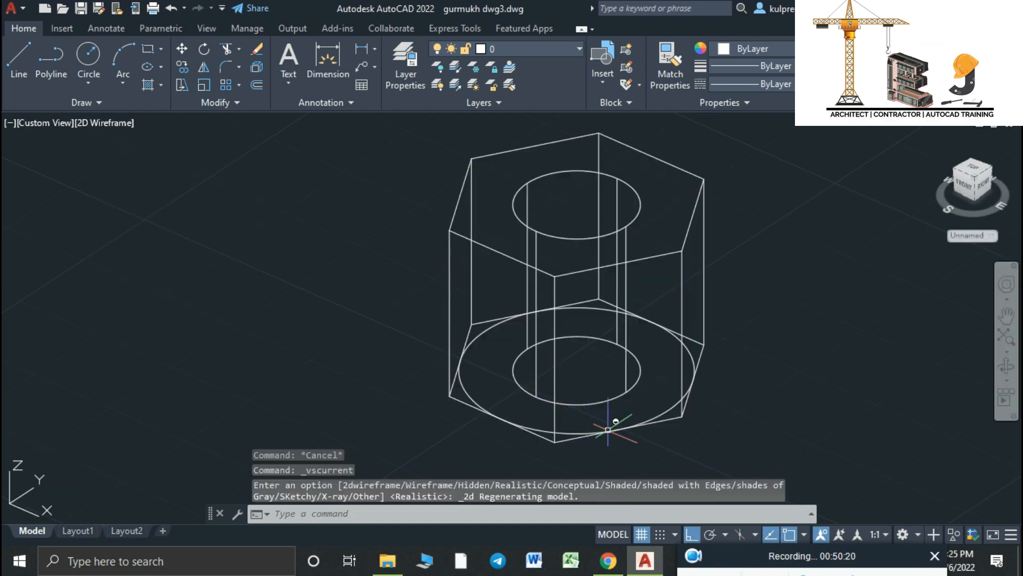
# Extrude the outer circle at the nut's base up to the top face with a taper angle of -30 degrees
pyautogui.scroll(2, 599, 425)
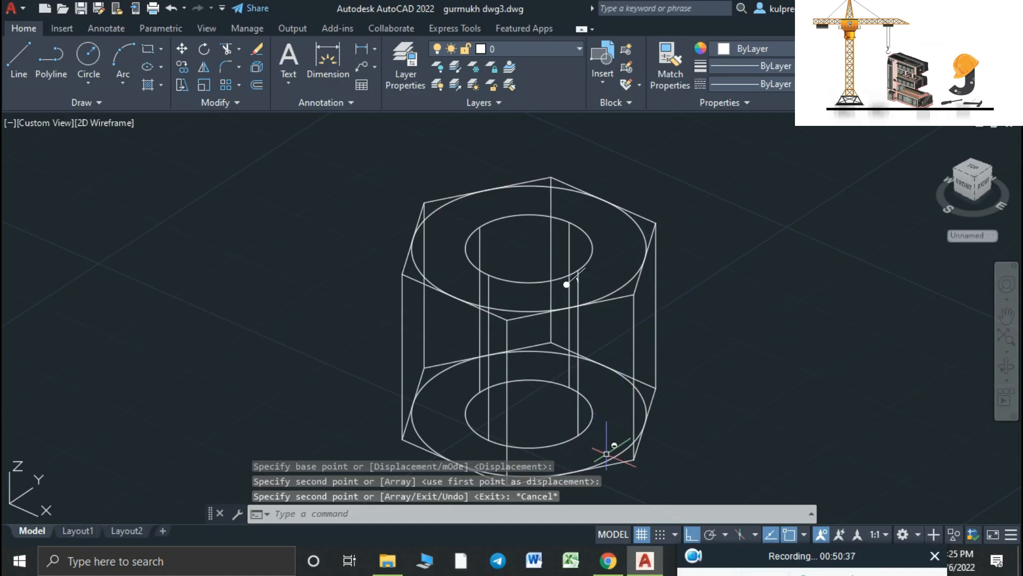
pyautogui.click(614, 456)
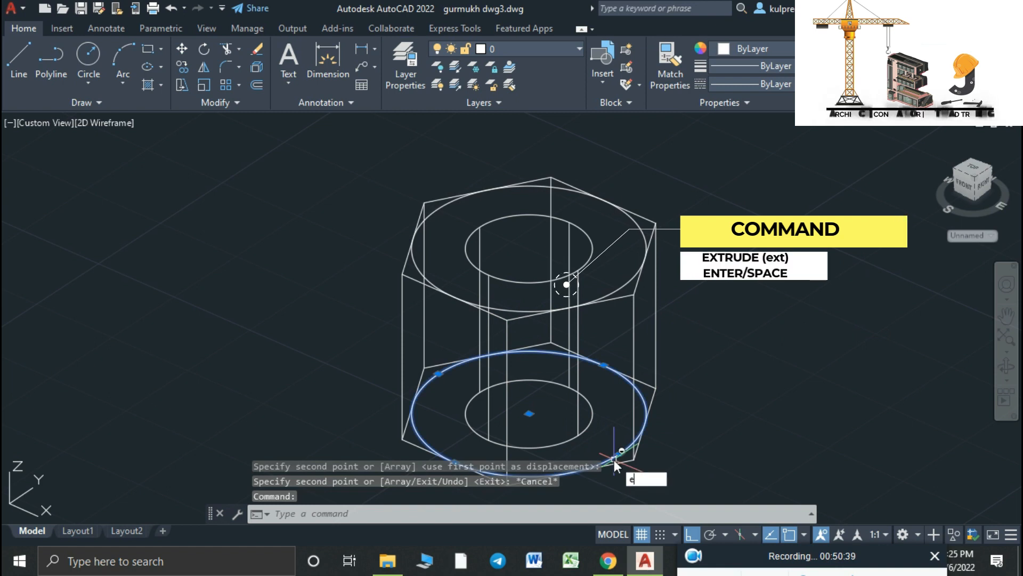
pyautogui.write('Ext')
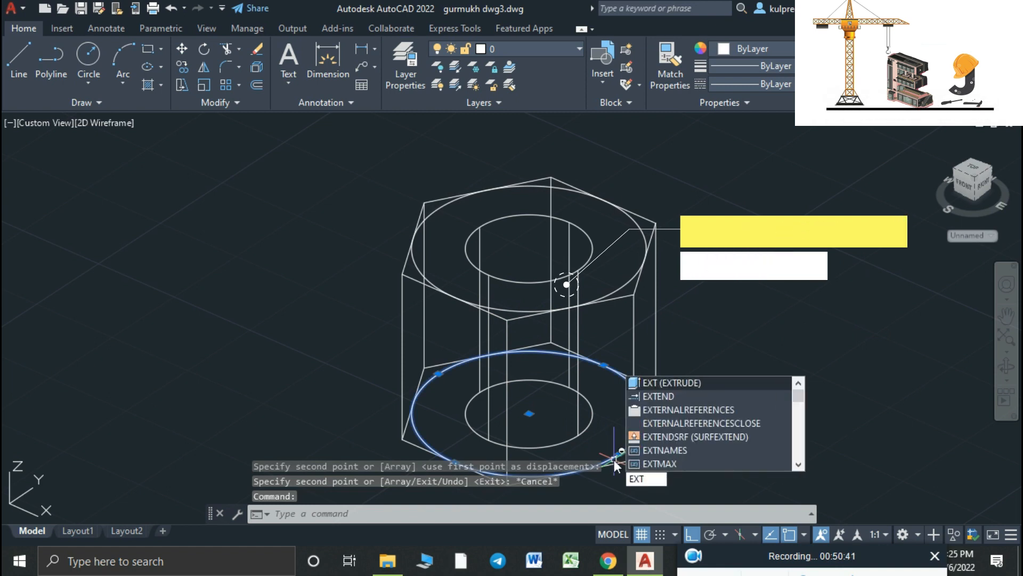
pyautogui.press('Return')
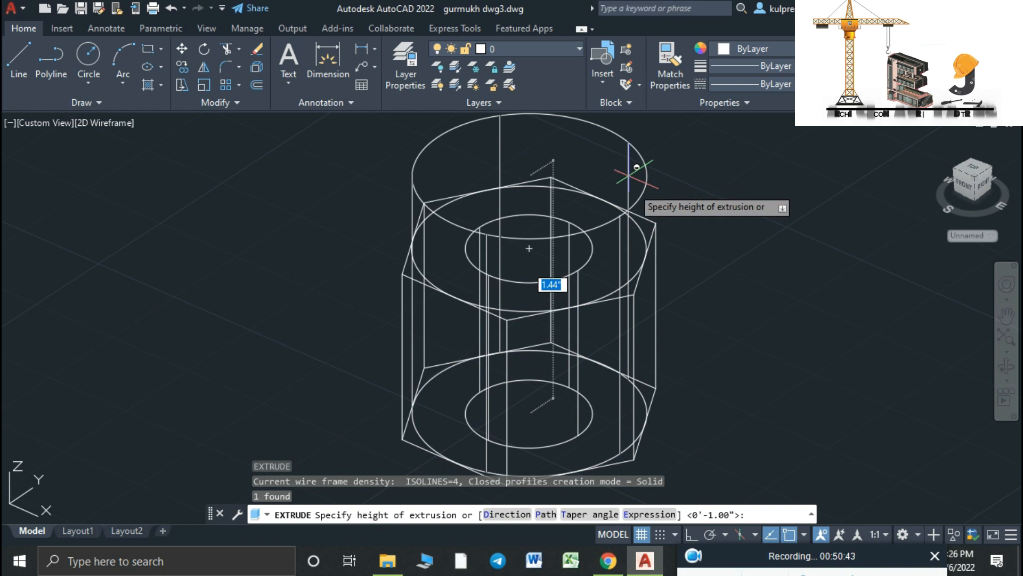
pyautogui.moveTo(644, 209)
pyautogui.mouseDown(button='middle')
pyautogui.moveTo(592, 413)
pyautogui.moveTo(590, 465)
pyautogui.mouseUp(button='middle')
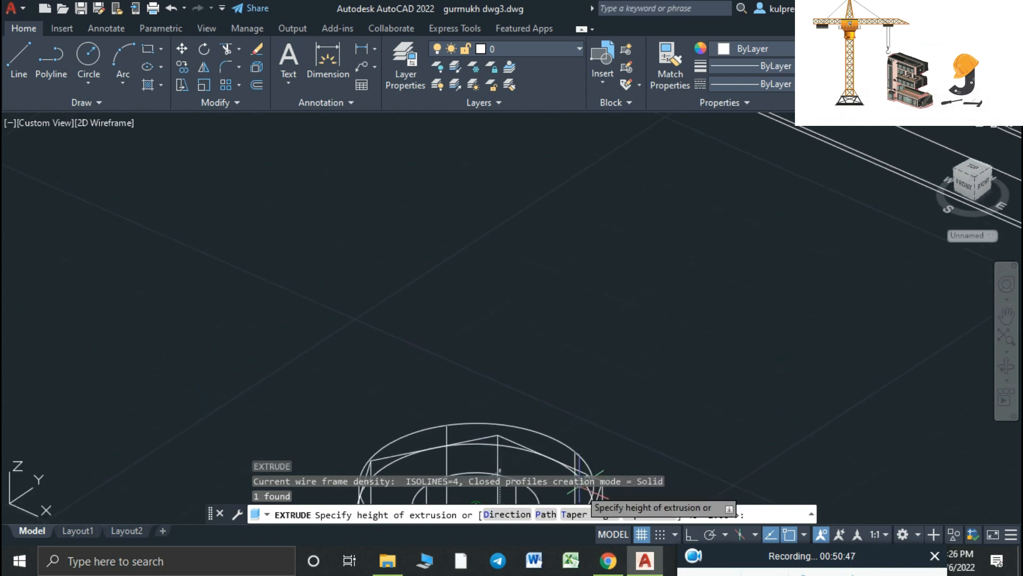
pyautogui.click(574, 515)
pyautogui.moveTo(599, 407); pyautogui.dragTo(633, 187, button='middle')
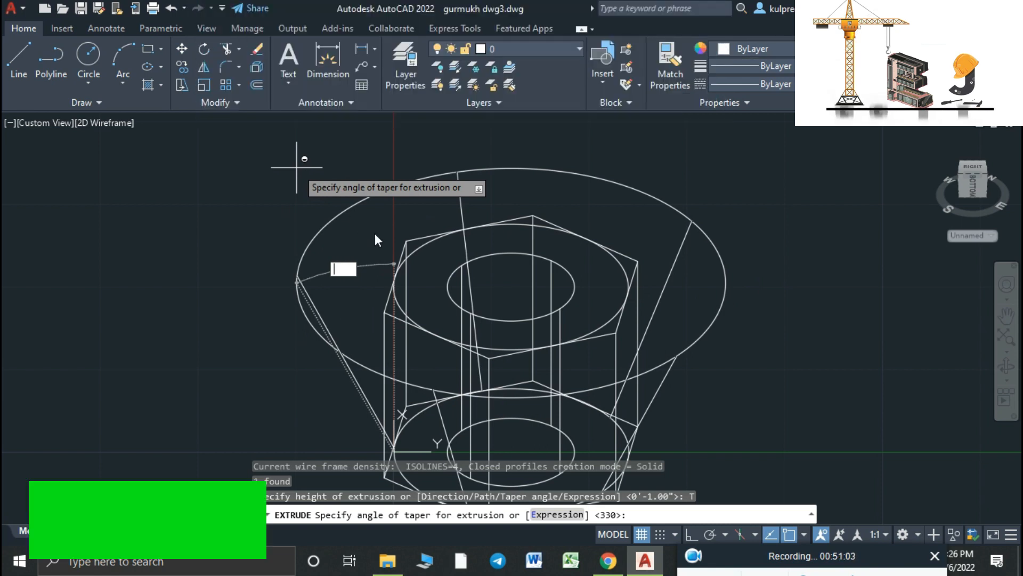
pyautogui.press('Escape')
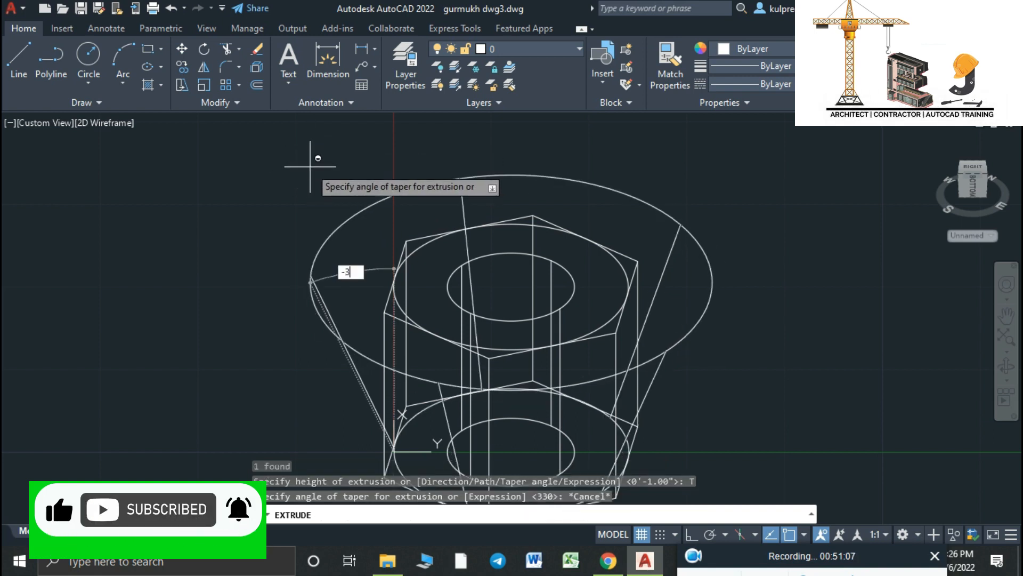
pyautogui.write('-30')
pyautogui.press('Return')
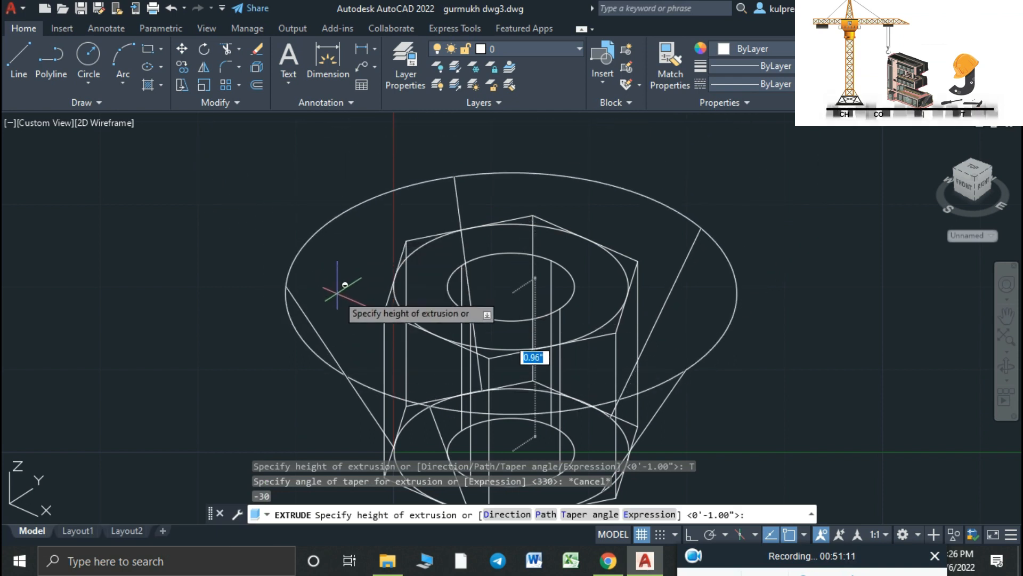
pyautogui.click(389, 305)
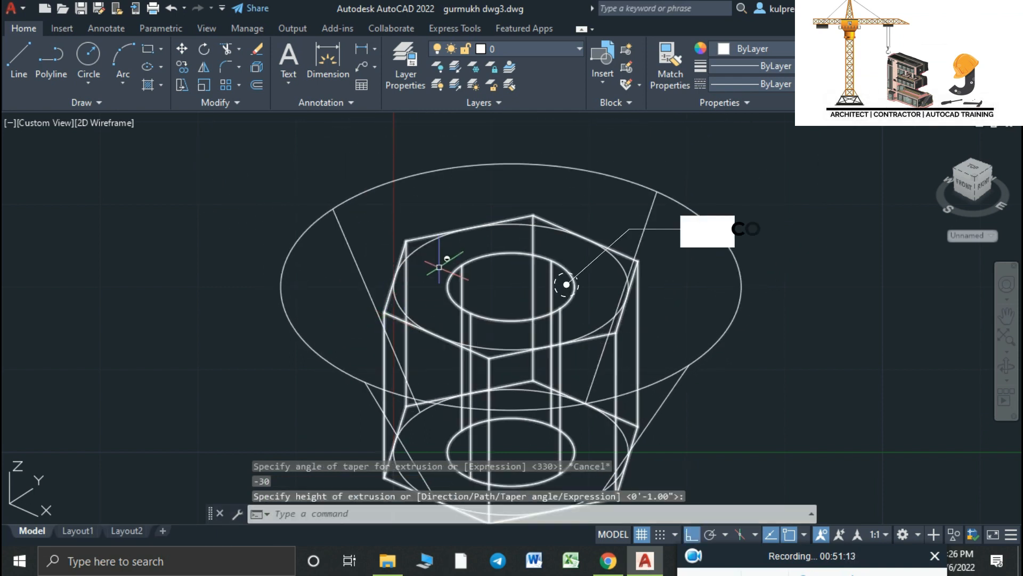
# Extrude the outer circle on the nut's top face down to the base with a taper angle of -30 degrees
pyautogui.moveTo(469, 233); pyautogui.dragTo(445, 150, button='middle')
pyautogui.press('Escape')
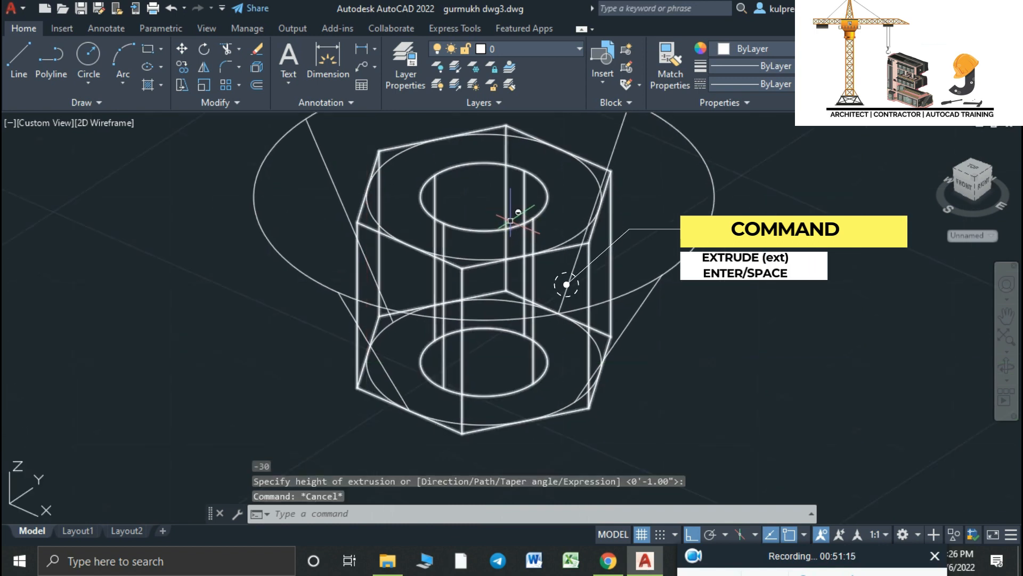
pyautogui.click(470, 259)
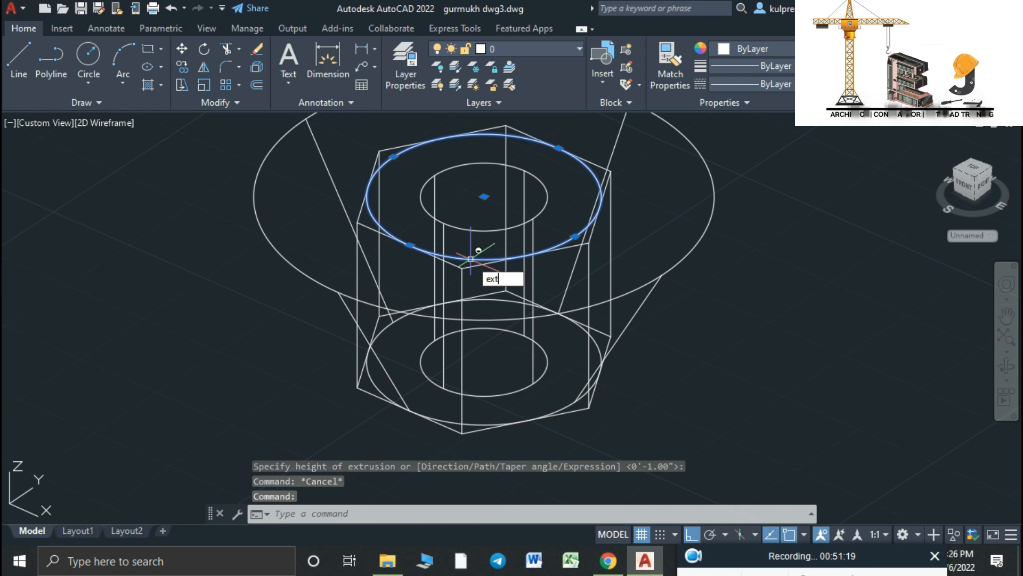
pyautogui.press('Return')
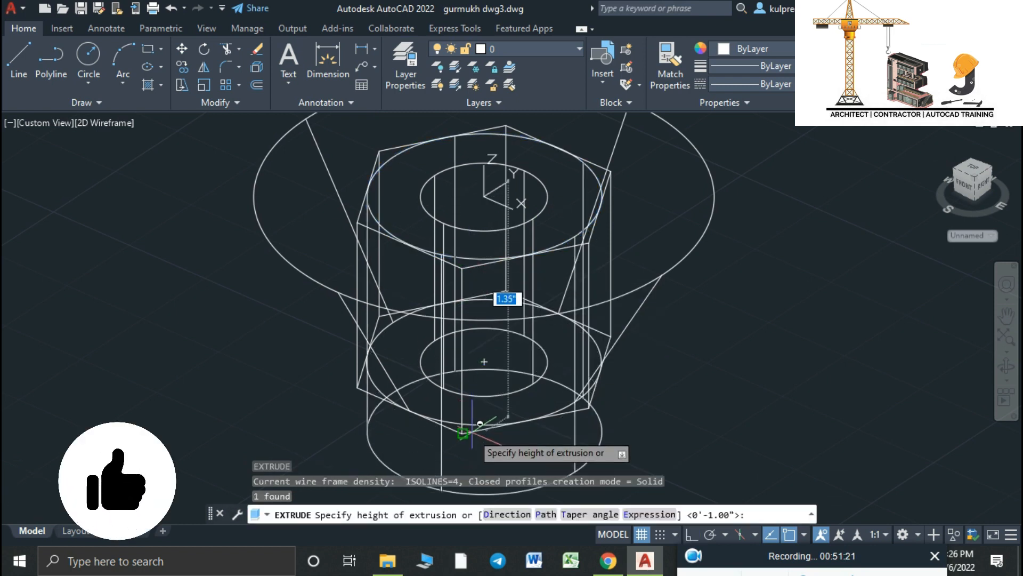
pyautogui.click(587, 514)
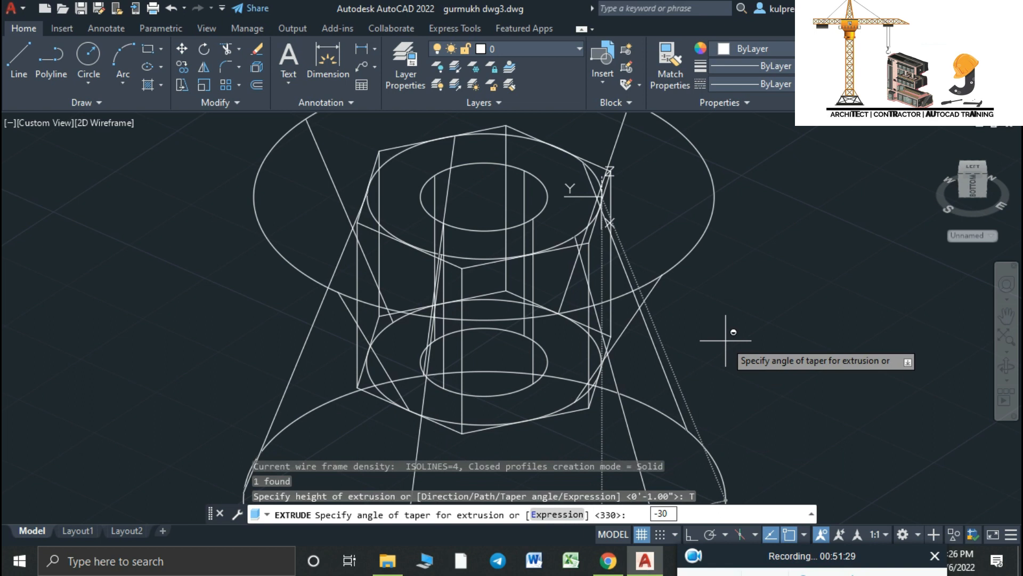
pyautogui.press('Return')
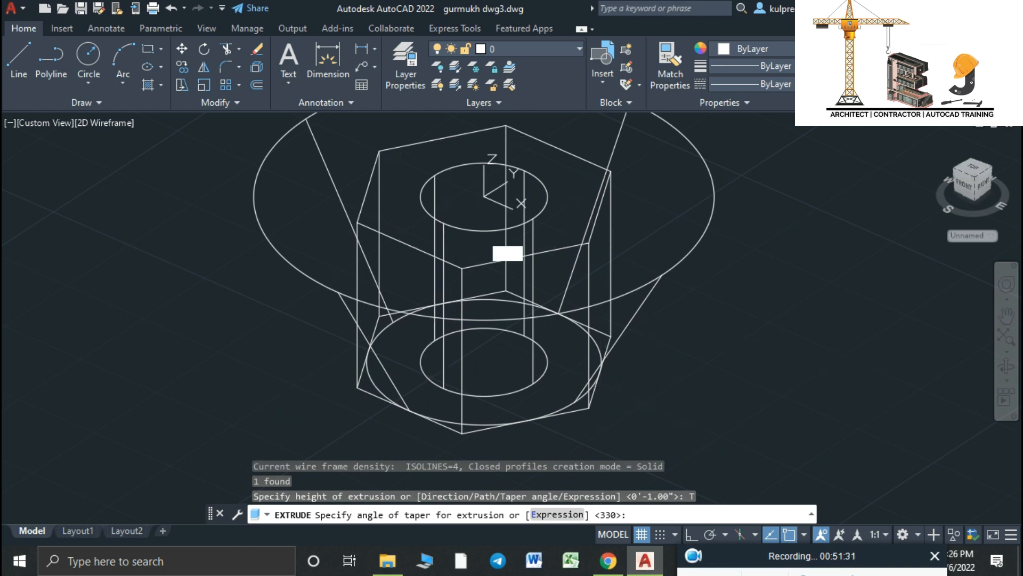
pyautogui.click(599, 397)
pyautogui.press('Escape')
# Intersect the upward-flaring tapered solid with the hexagonal nut to chamfer its lower corners
pyautogui.moveTo(743, 358)
pyautogui.mouseDown(button='middle')
pyautogui.moveTo(754, 314)
pyautogui.moveTo(735, 374)
pyautogui.mouseUp(button='middle')
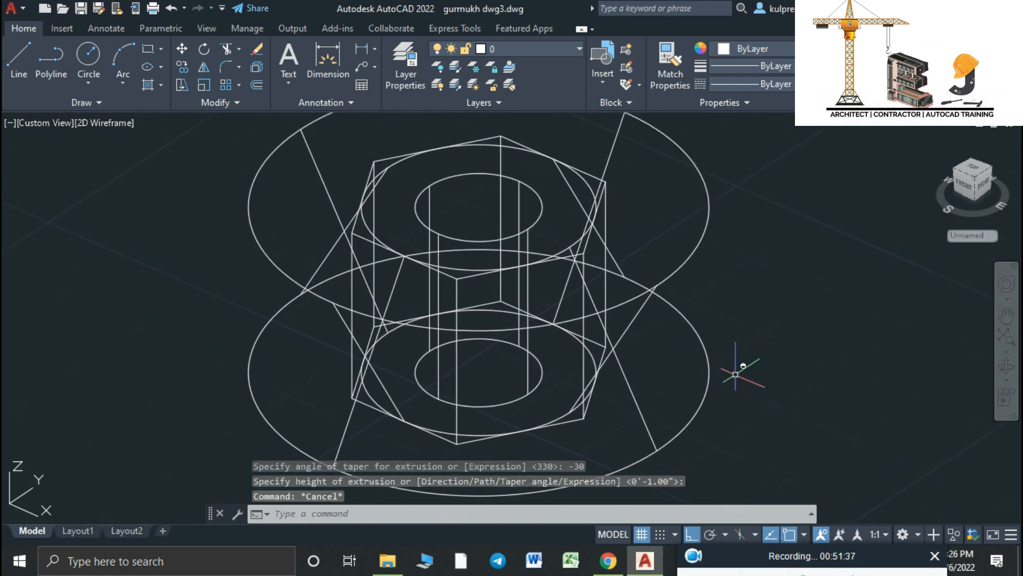
pyautogui.write('in')
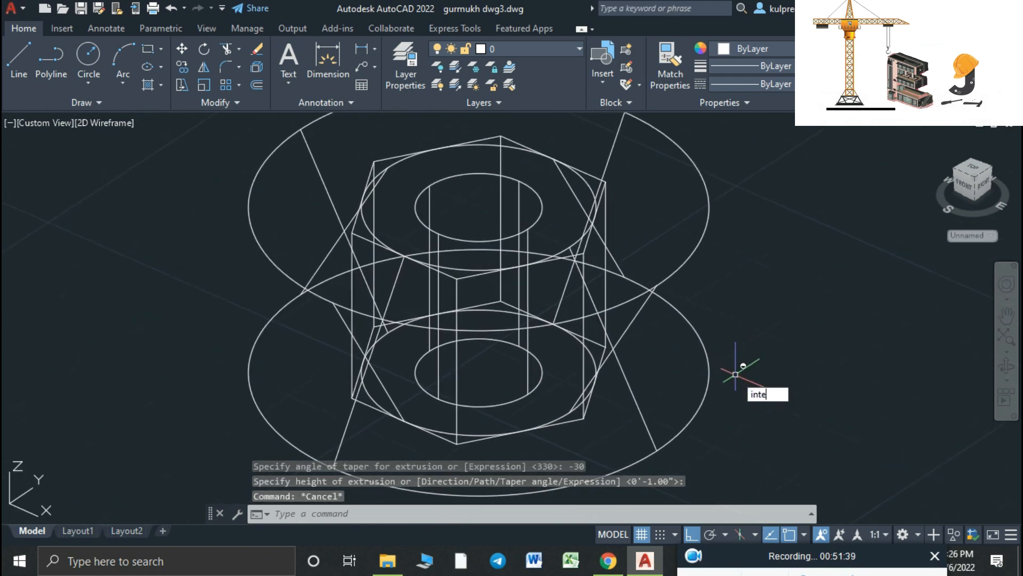
pyautogui.write('te')
pyautogui.press('Return')
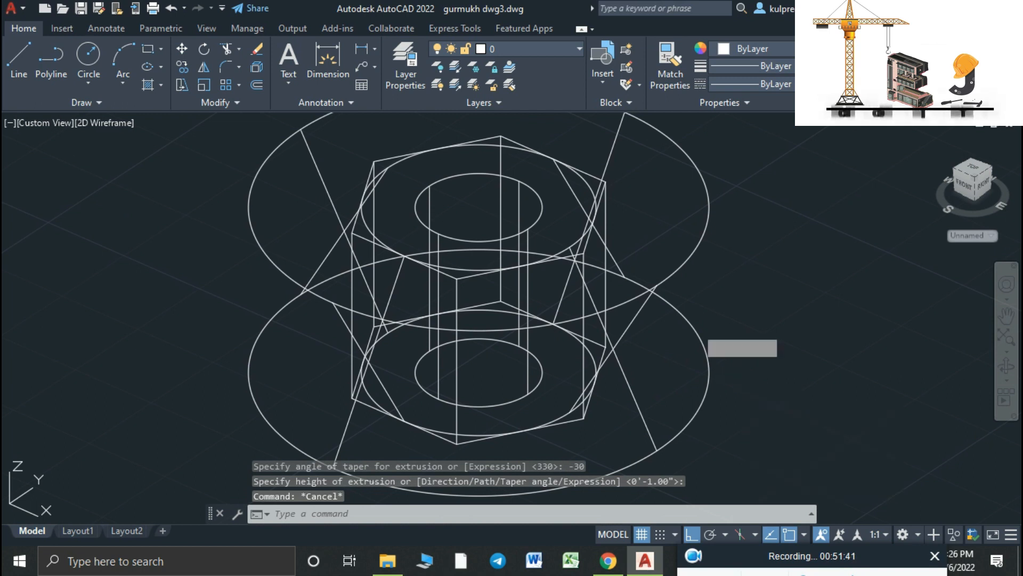
pyautogui.click(673, 273)
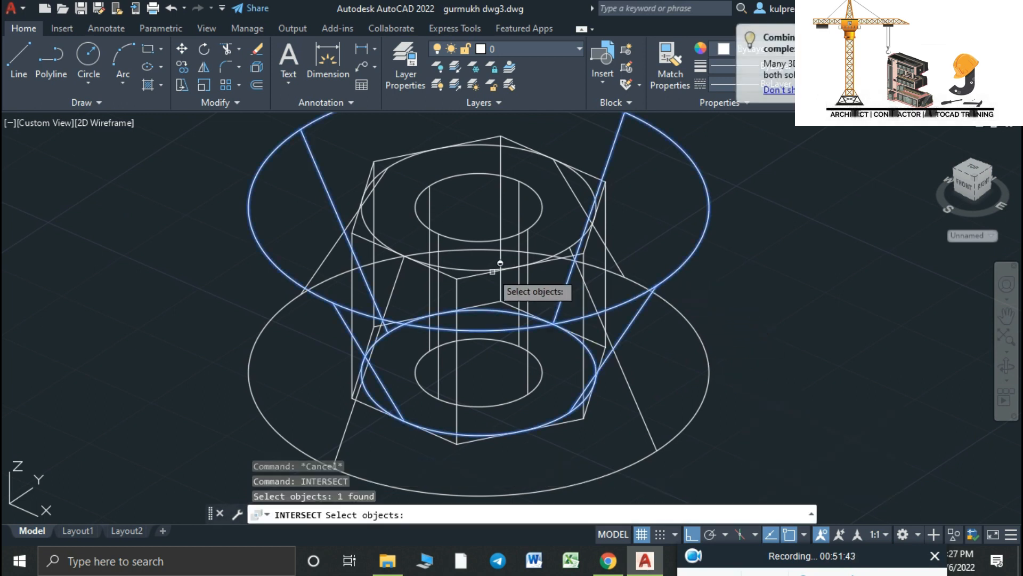
pyautogui.click(472, 273)
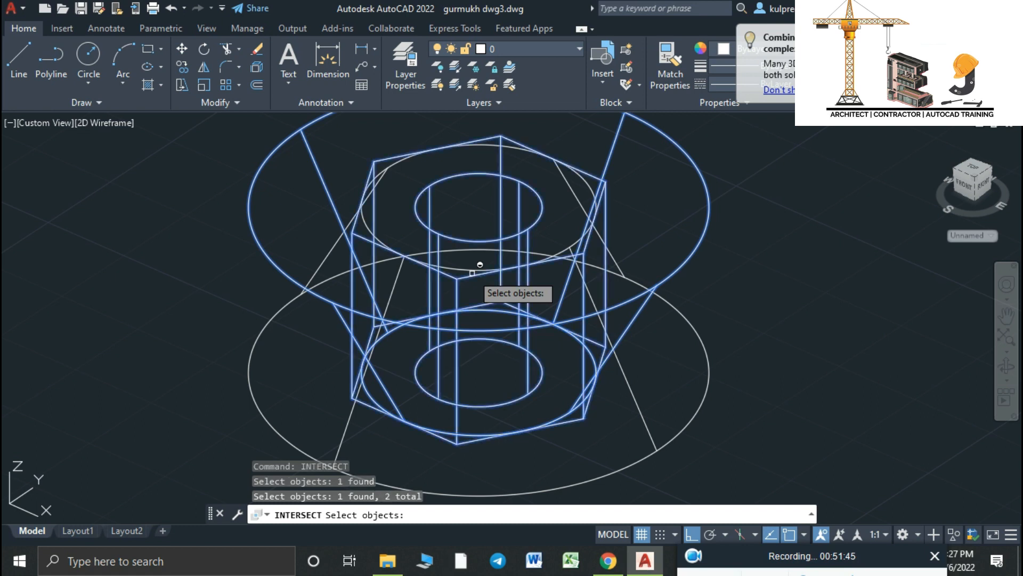
pyautogui.press('Return')
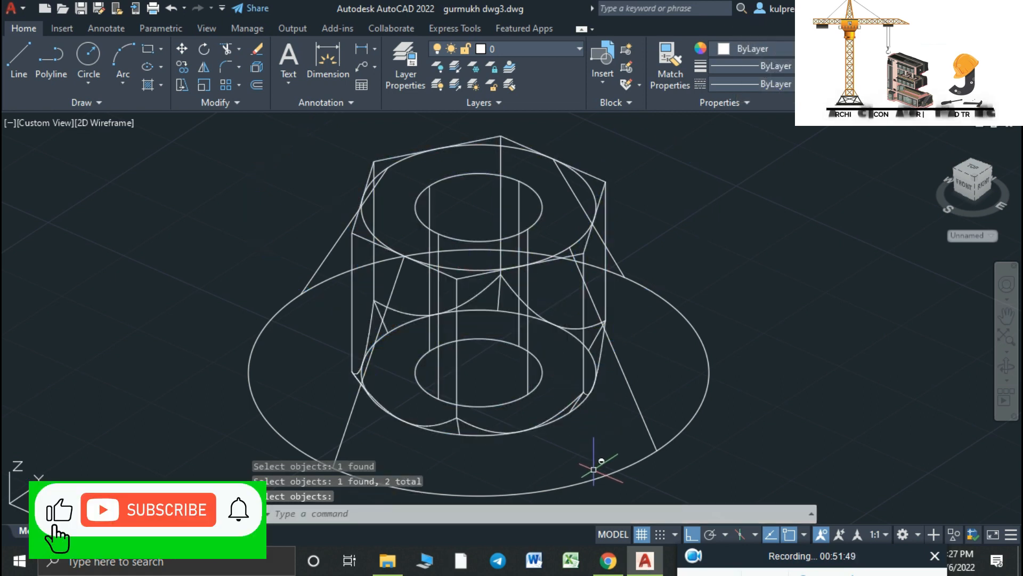
# Intersect the remaining downward-flaring tapered solid with the nut to chamfer its upper corners
pyautogui.press('Return')
pyautogui.click(612, 472)
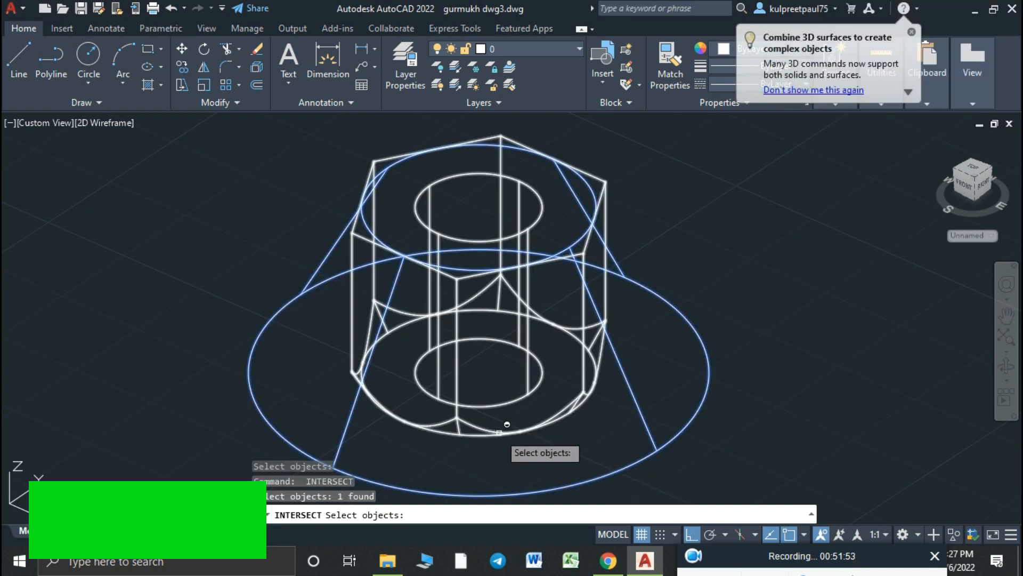
pyautogui.click(514, 425)
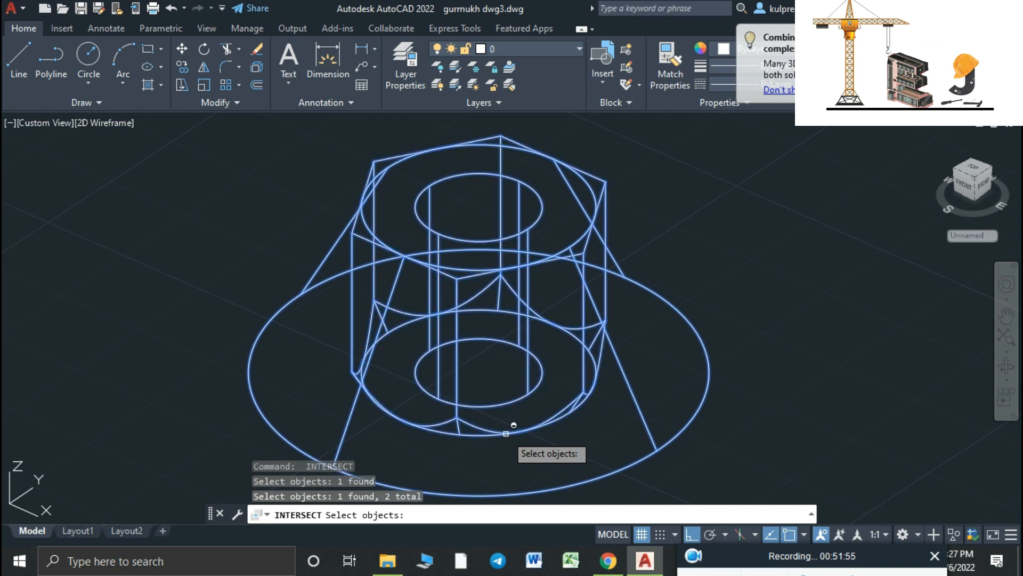
pyautogui.press('Return')
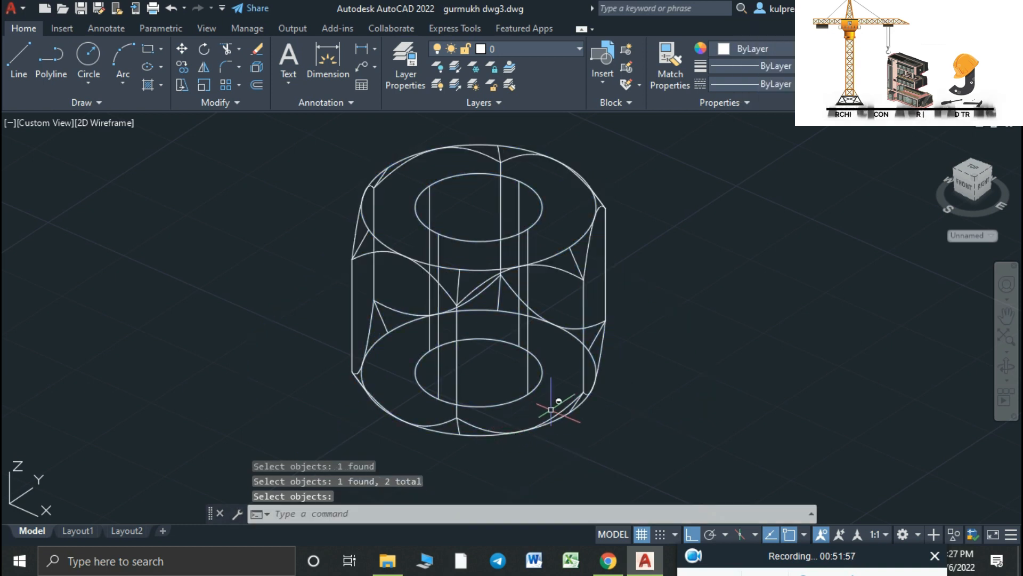
pyautogui.press('Escape')
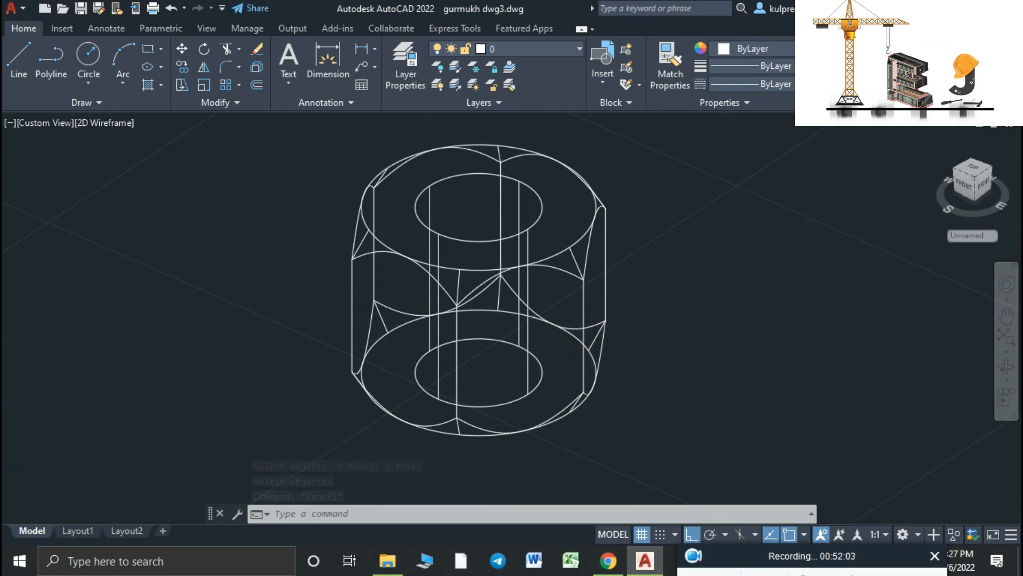
# Change the viewport's visual style to Realistic to shade the finished nut
pyautogui.scroll(-4, 596, 347)
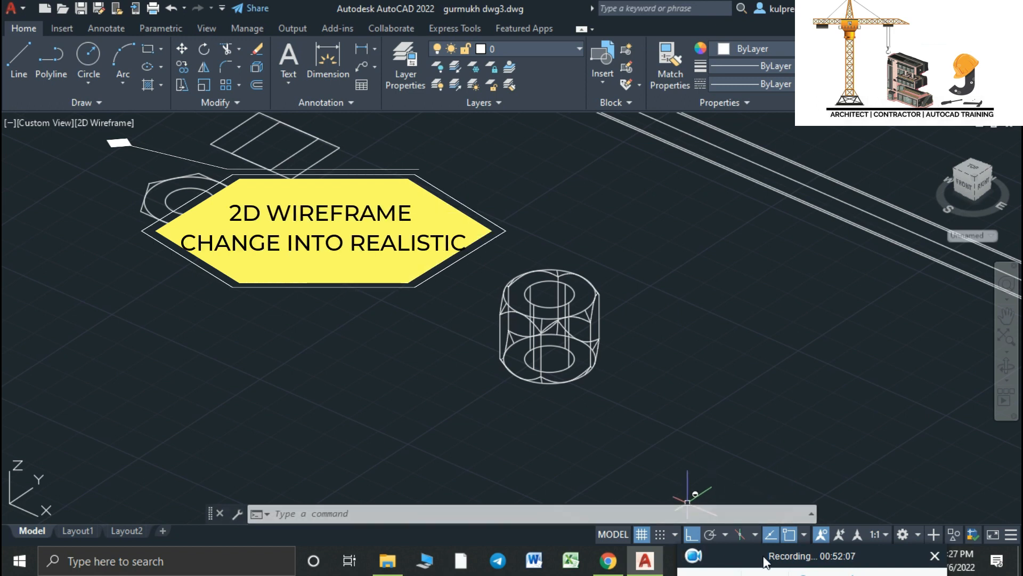
pyautogui.moveTo(764, 559); pyautogui.dragTo(805, 461)
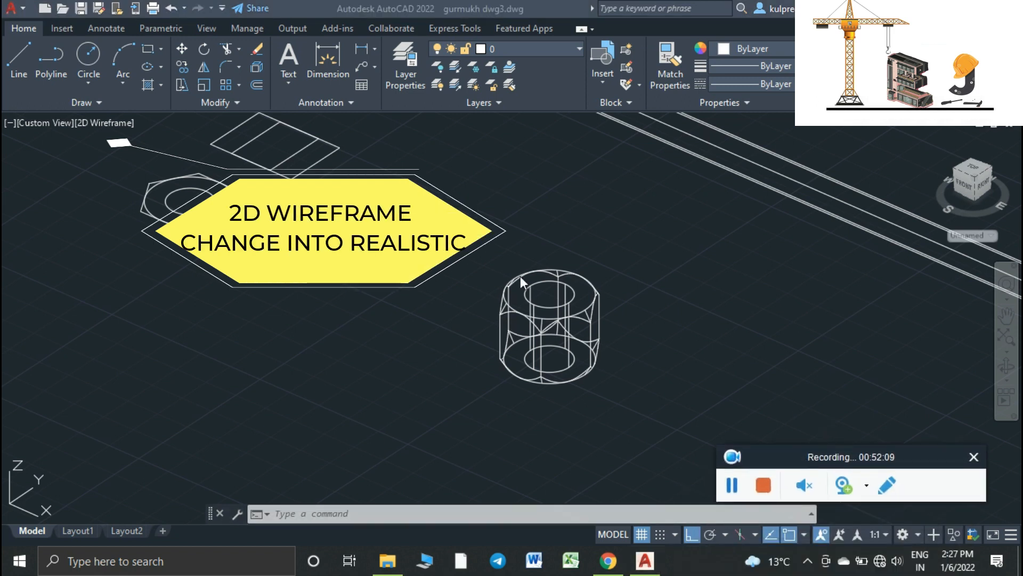
pyautogui.click(110, 126)
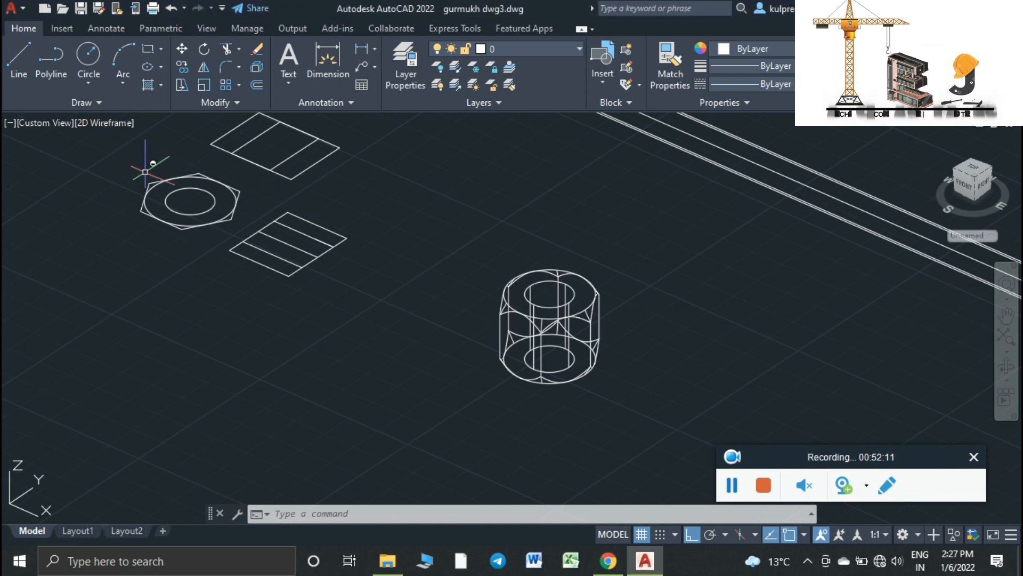
pyautogui.click(103, 123)
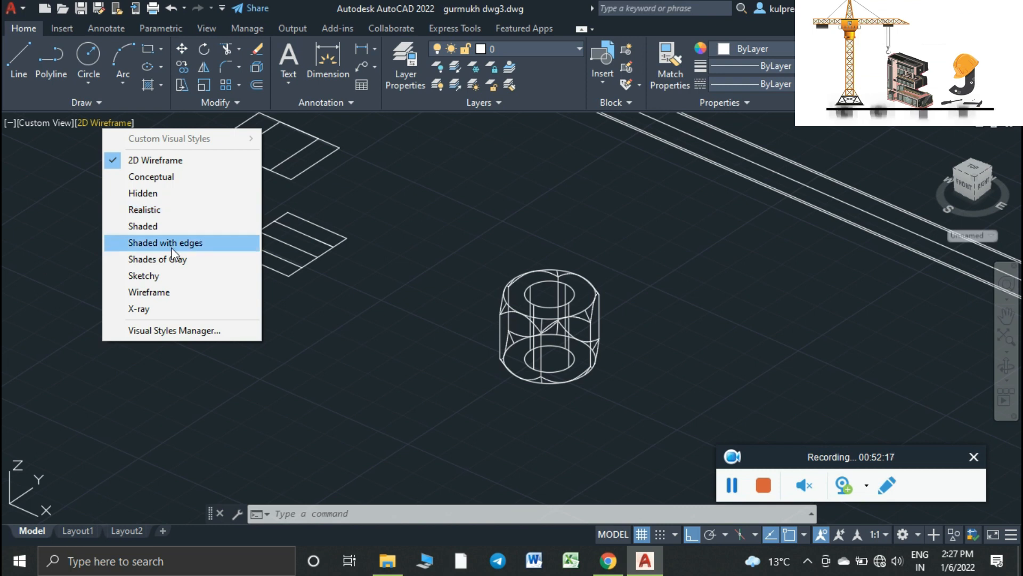
pyautogui.click(172, 211)
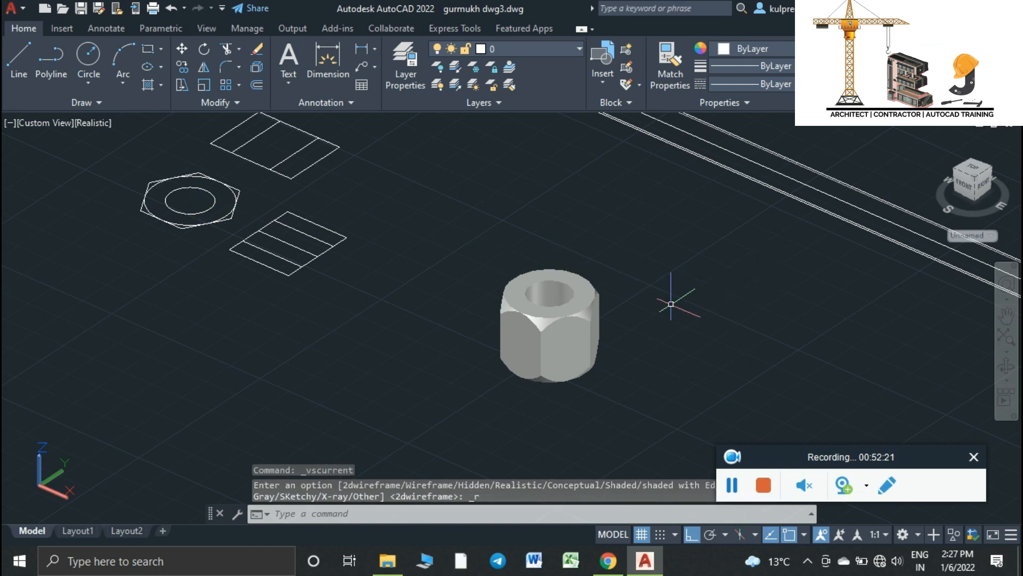
# Orbit around the shaded nut to examine its chamfered corners and hole, including its placement beside the 2D profiles and bolt
pyautogui.keyDown('shift'); pyautogui.moveTo(644, 327); pyautogui.dragTo(592, 316, button='middle'); pyautogui.keyUp('shift')
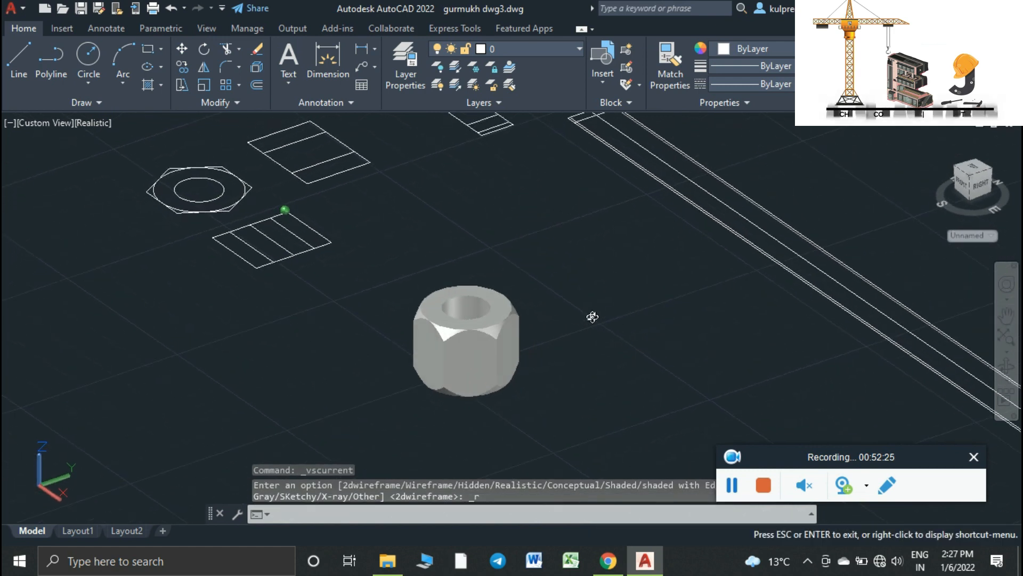
pyautogui.moveTo(592, 317)
pyautogui.keyDown('shift'); pyautogui.mouseDown(button='middle')
pyautogui.moveTo(621, 288)
pyautogui.moveTo(629, 311)
pyautogui.moveTo(587, 359)
pyautogui.moveTo(548, 308)
pyautogui.mouseUp(button='middle'); pyautogui.keyUp('shift')
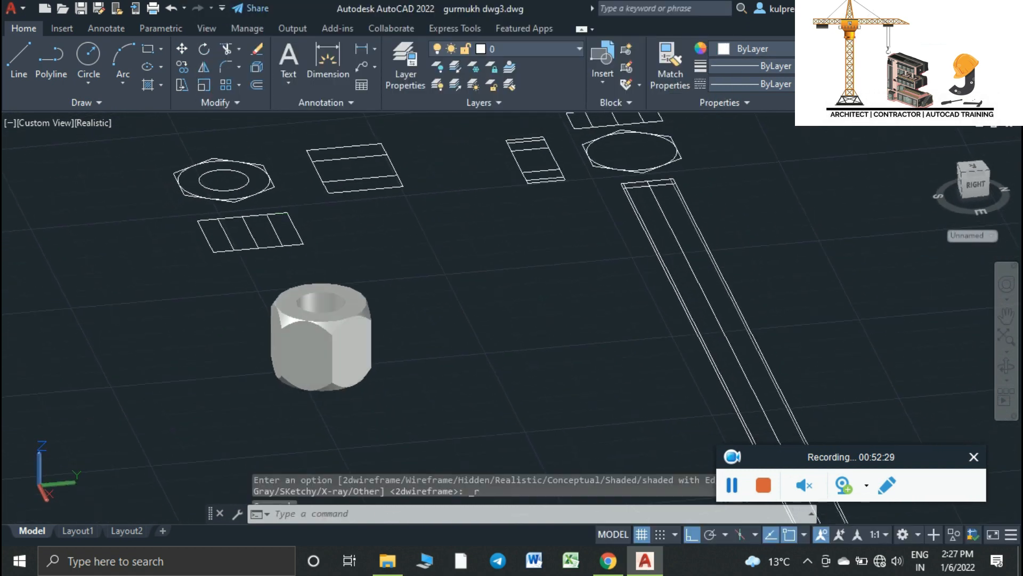
pyautogui.scroll(2, 326, 323)
pyautogui.scroll(1, 326, 323)
pyautogui.moveTo(341, 330)
pyautogui.keyDown('shift'); pyautogui.mouseDown(button='middle')
pyautogui.moveTo(404, 348)
pyautogui.moveTo(427, 398)
pyautogui.mouseUp(button='middle'); pyautogui.keyUp('shift')
pyautogui.scroll(-2, 427, 398)
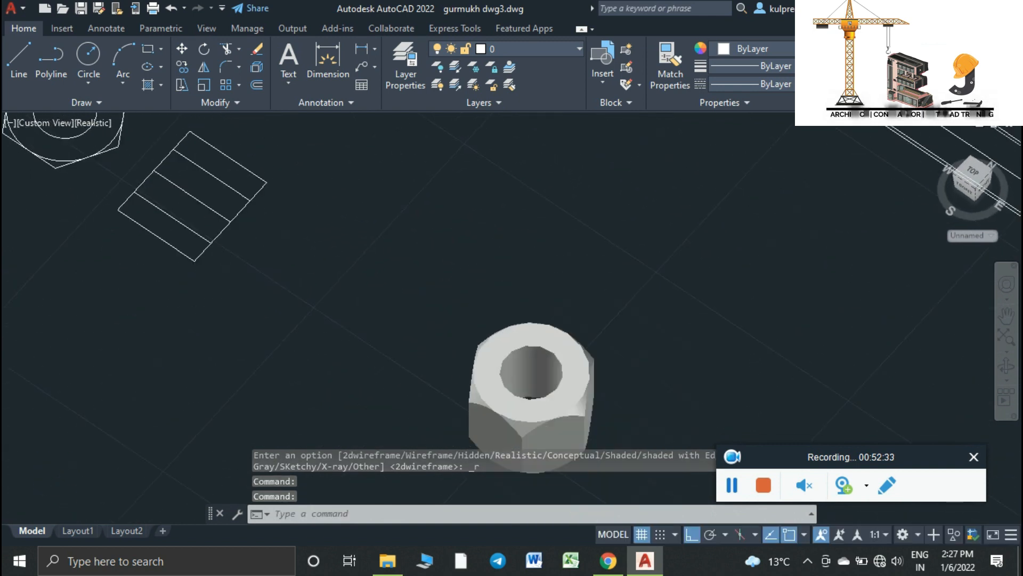
pyautogui.keyDown('shift'); pyautogui.moveTo(510, 390); pyautogui.dragTo(475, 346, button='middle'); pyautogui.keyUp('shift')
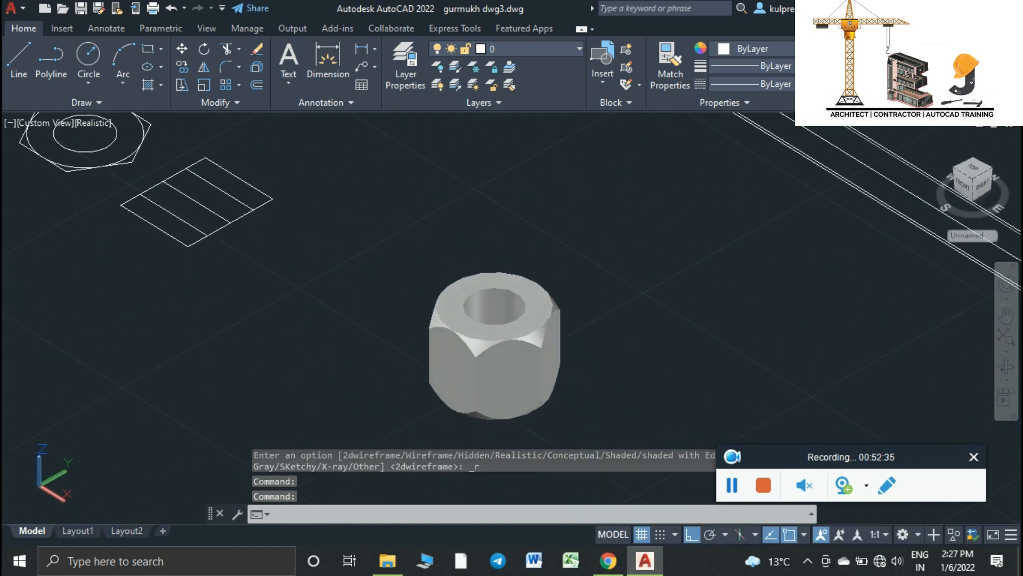
pyautogui.press('Escape')
pyautogui.scroll(-3, 501, 336)
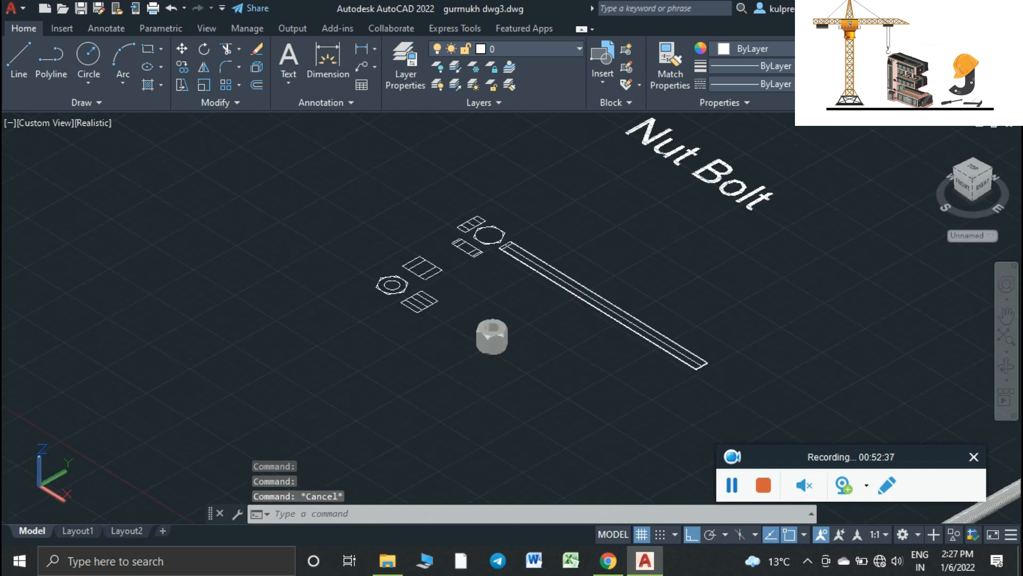
pyautogui.scroll(-6, 522, 322)
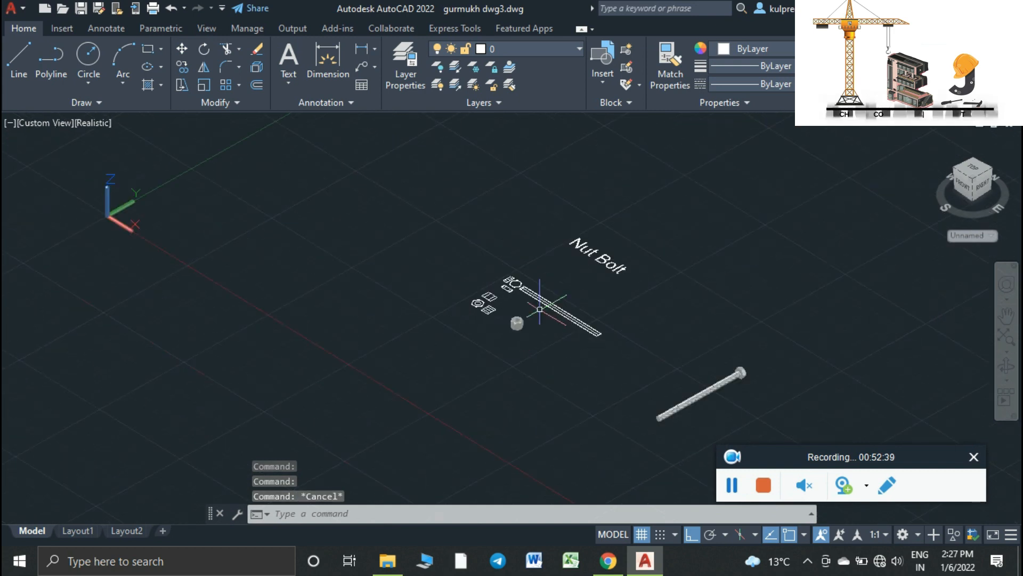
# Copy the finished hexagonal nut to a second position in the model
pyautogui.scroll(3, 567, 331)
pyautogui.scroll(2, 566, 331)
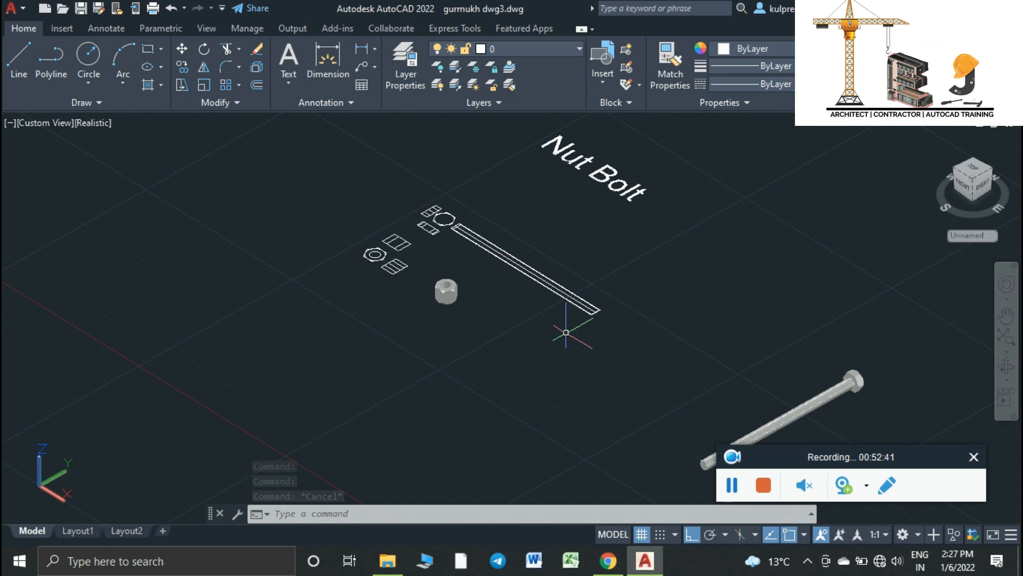
pyautogui.click(451, 288)
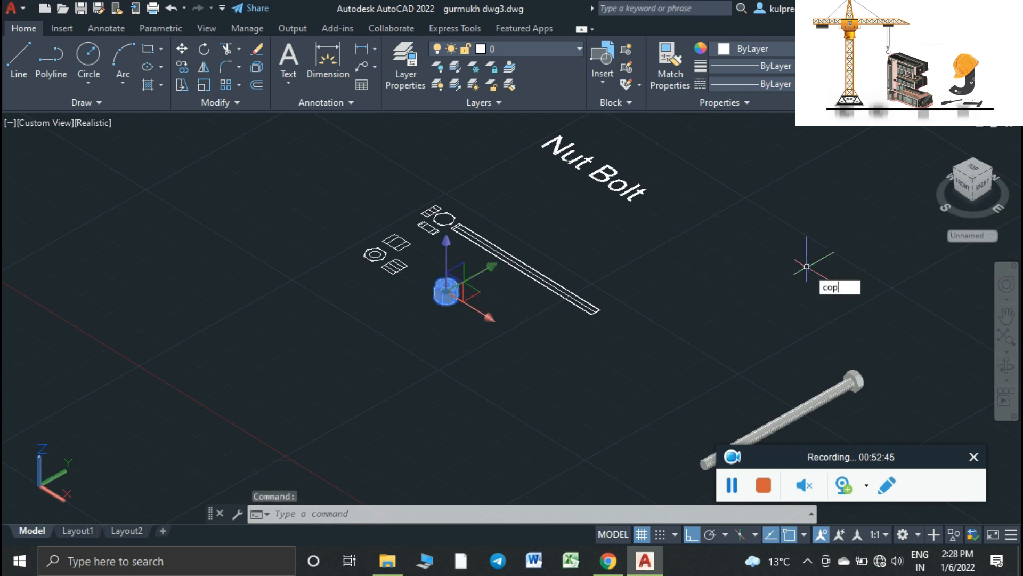
pyautogui.press('Return')
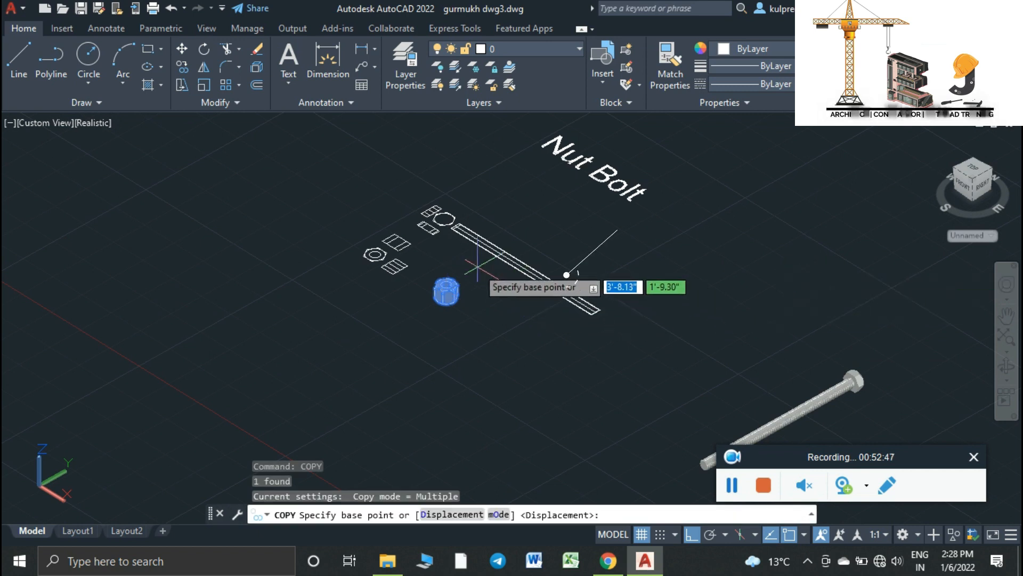
pyautogui.scroll(5, 566, 274)
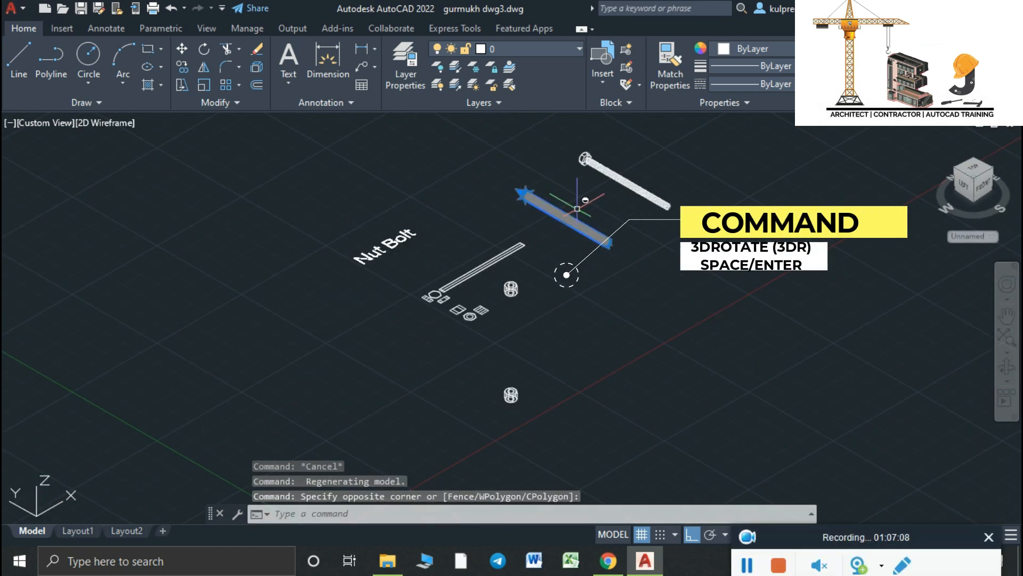
# Rotate the separate threaded rod in 3D about its centre so that it stands vertically
pyautogui.write('3dr')
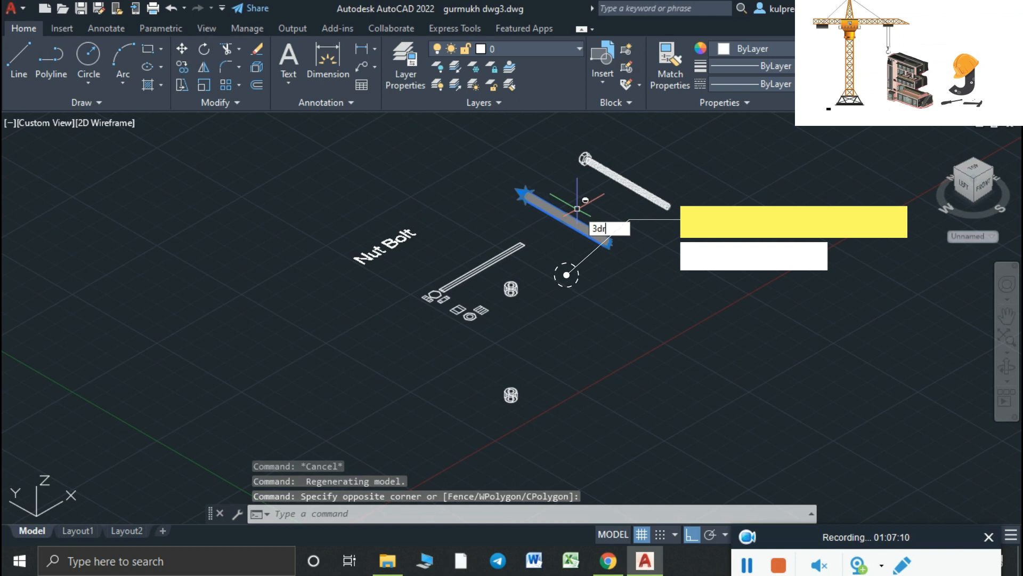
pyautogui.press('Return')
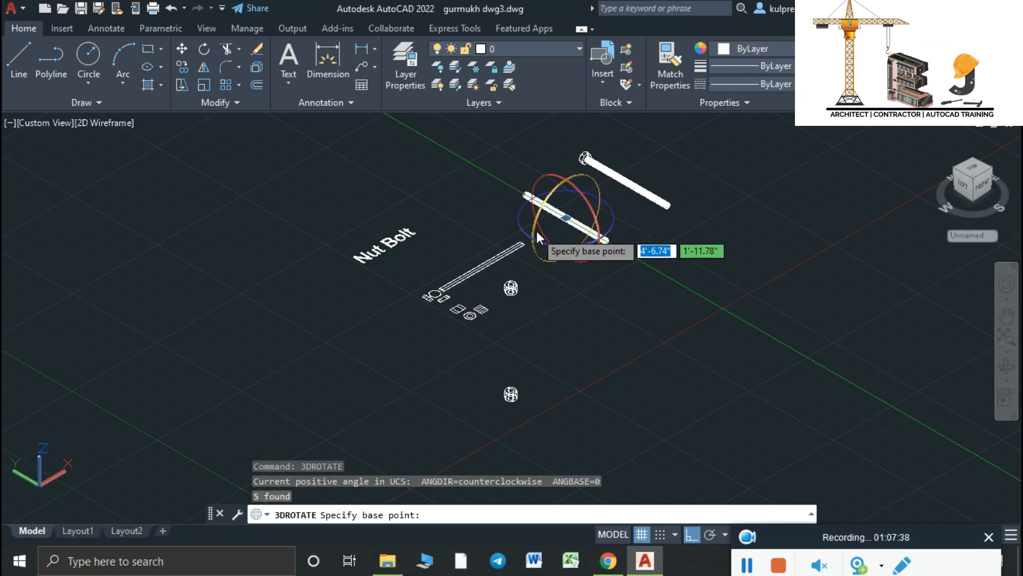
pyautogui.click(566, 218)
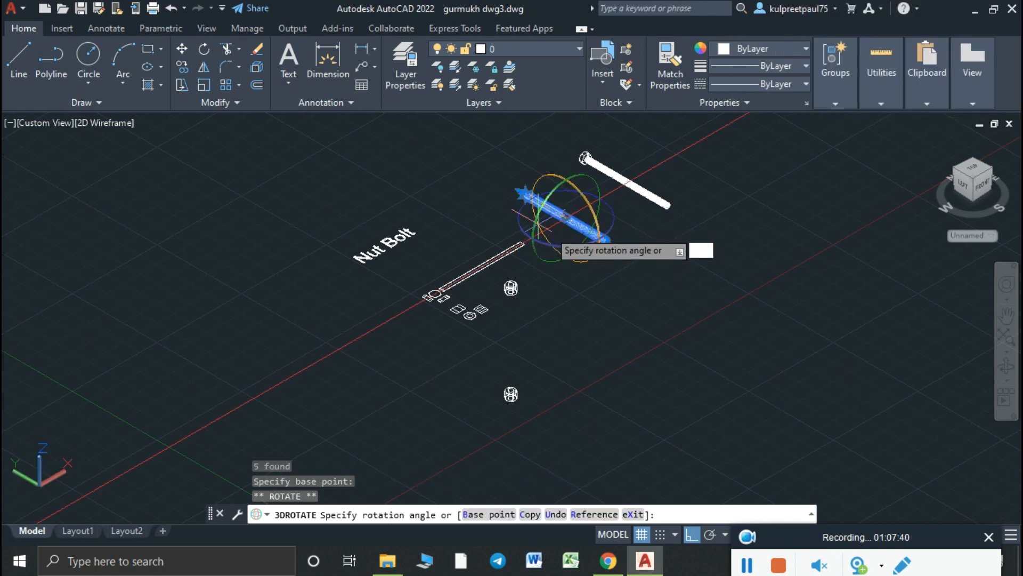
pyautogui.click(558, 301)
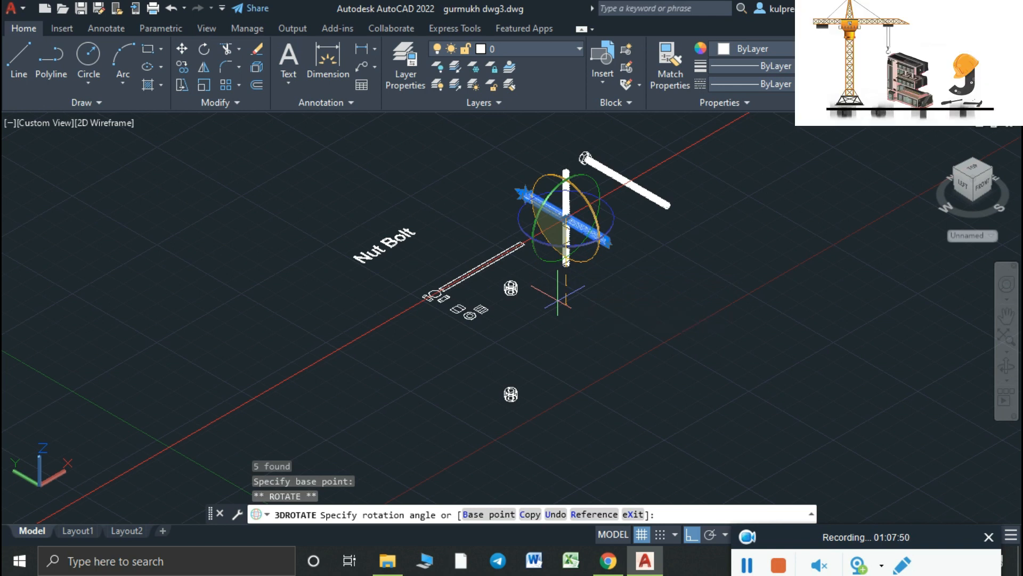
# Move the upright threaded rod so that it runs through the hole of the hexagonal nut
pyautogui.moveTo(566, 243)
pyautogui.mouseDown(button='middle')
pyautogui.moveTo(632, 379)
pyautogui.moveTo(636, 345)
pyautogui.mouseUp(button='middle')
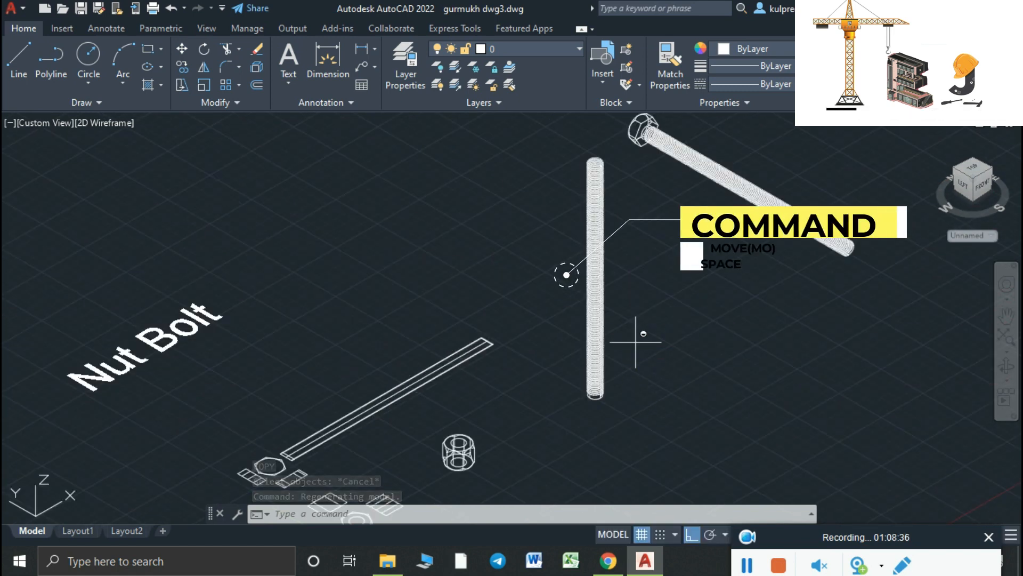
pyautogui.click(636, 342)
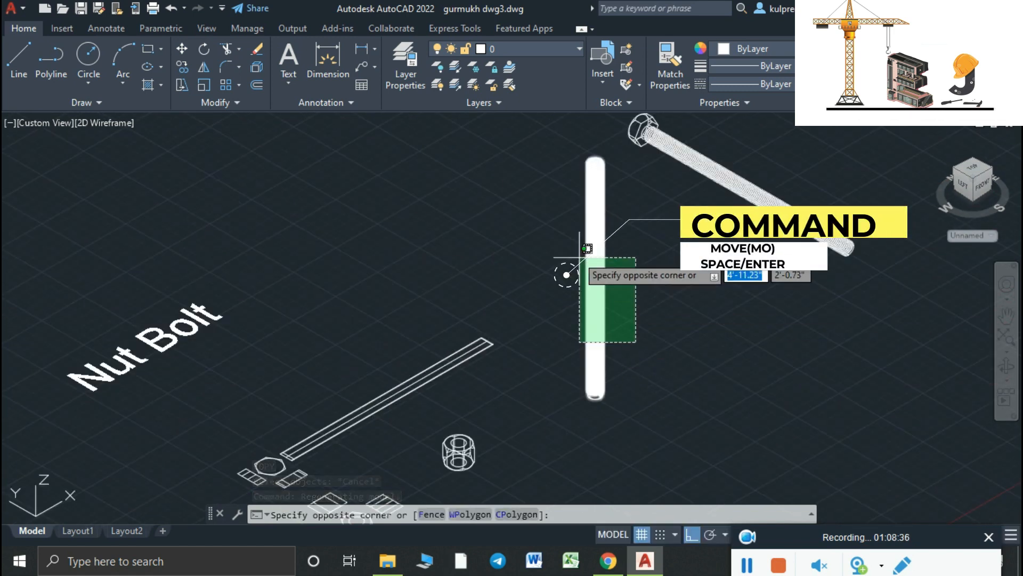
pyautogui.click(580, 257)
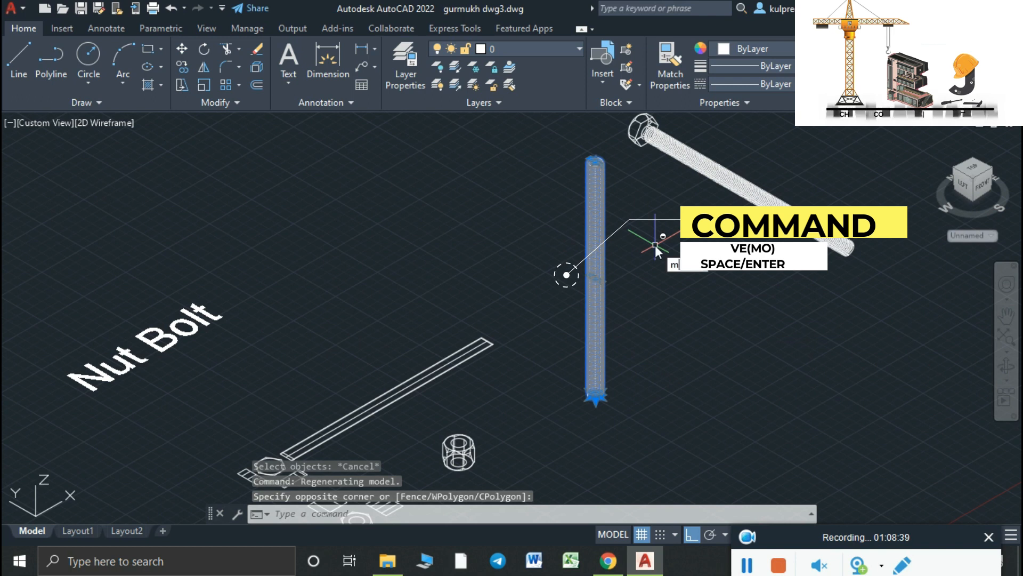
pyautogui.press('Return')
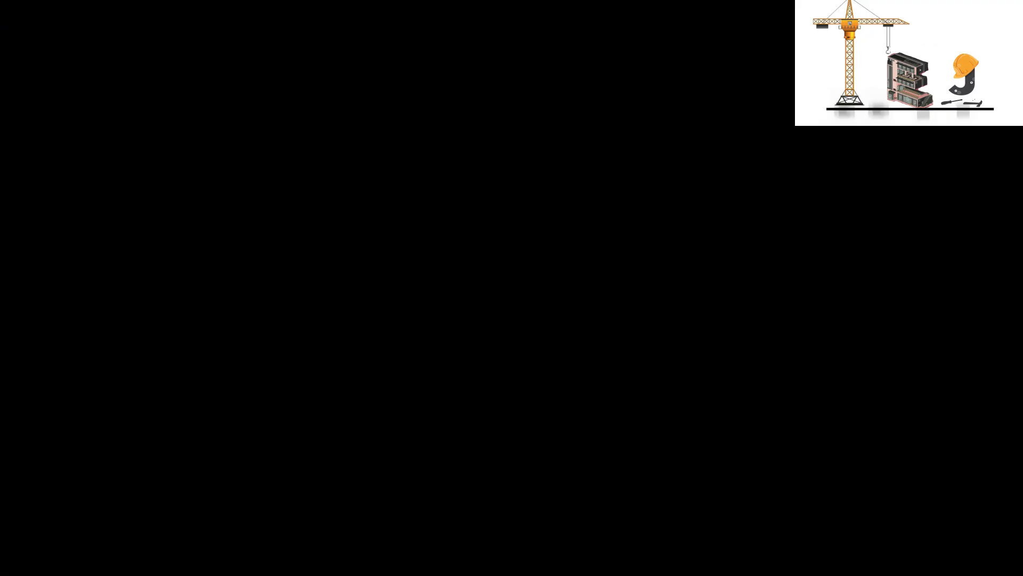
pyautogui.click(666, 228)
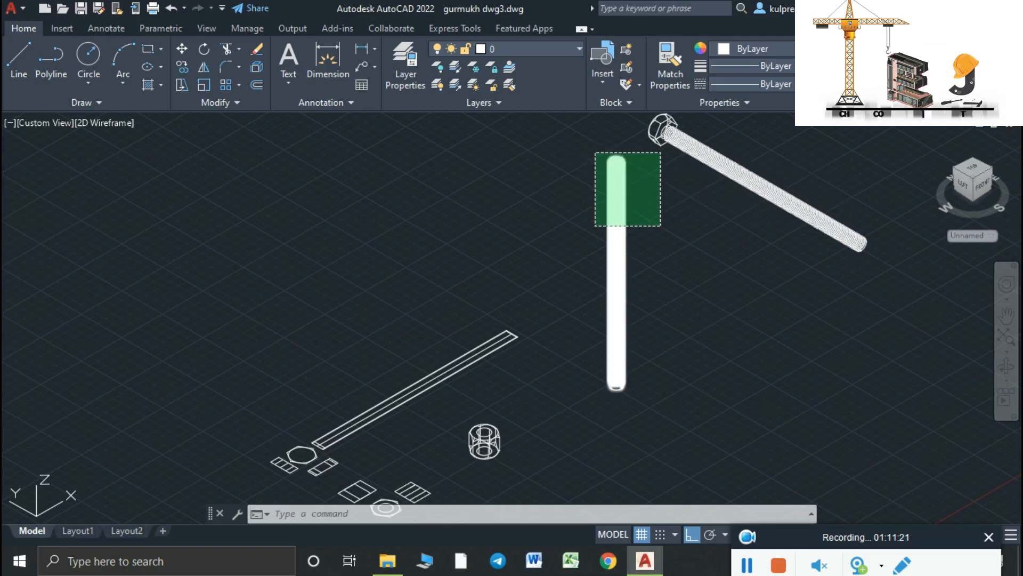
pyautogui.click(595, 152)
pyautogui.write('m')
pyautogui.press('Return')
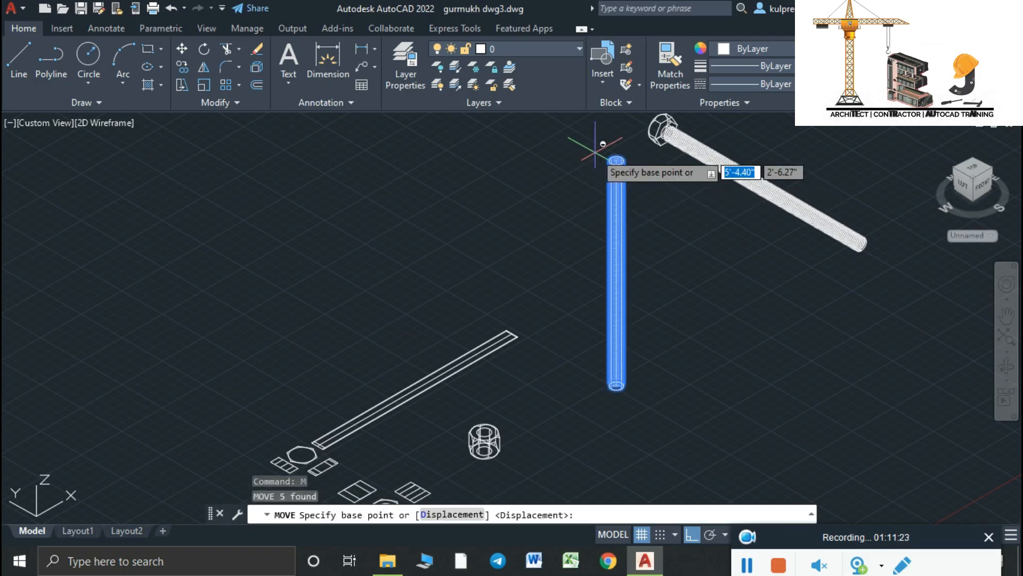
pyautogui.scroll(5, 603, 144)
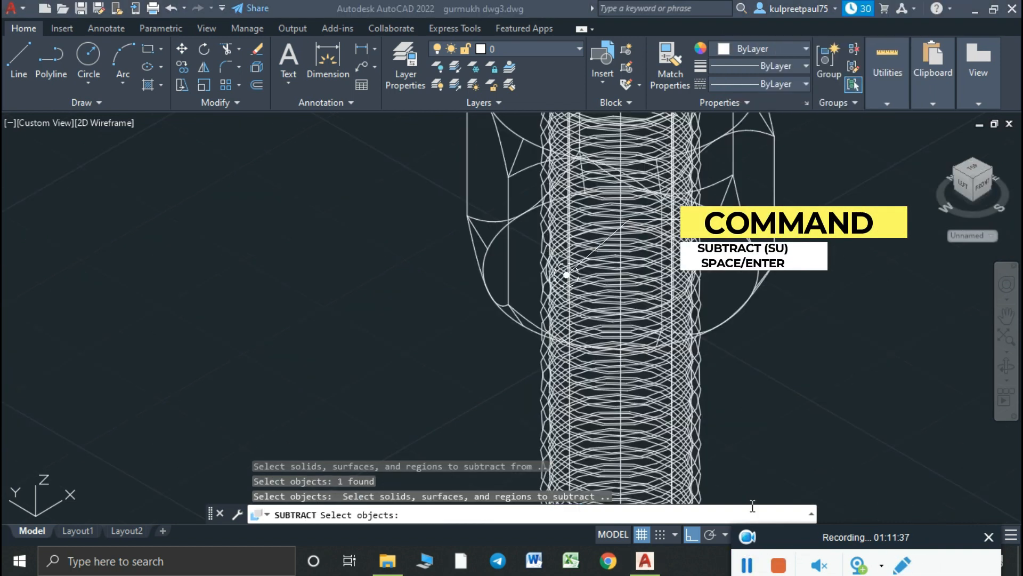
# Subtract the upright threaded rod from the nut to cut its internal thread and erase the three leftover vertical lines
pyautogui.click(745, 413)
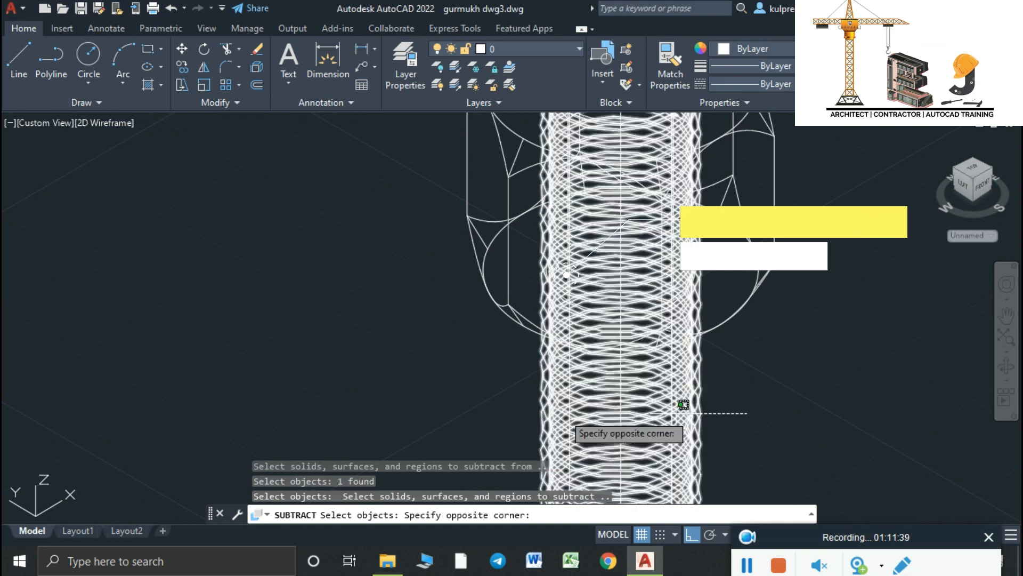
pyautogui.click(505, 413)
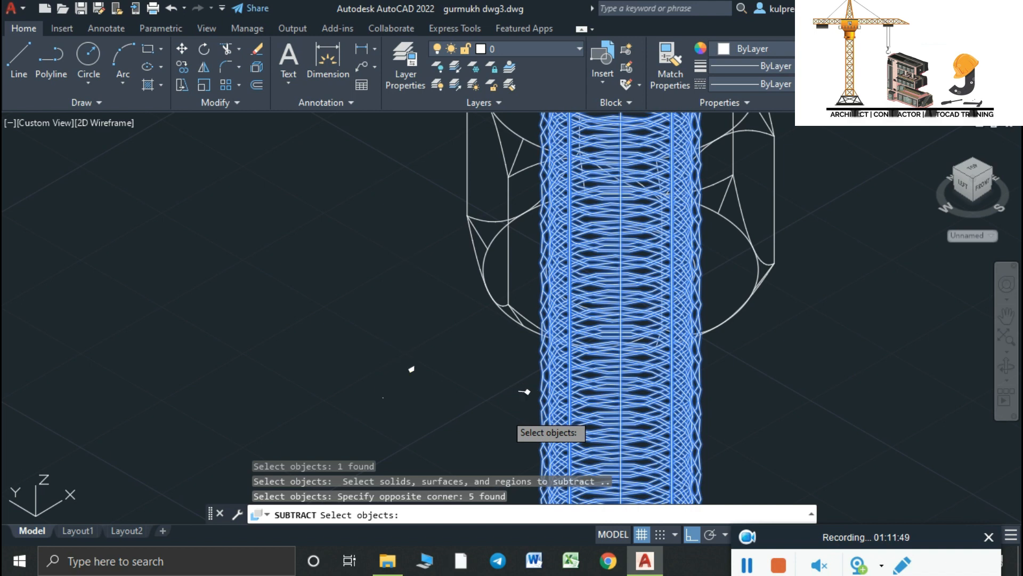
pyautogui.press('Return')
pyautogui.scroll(-2, 726, 330)
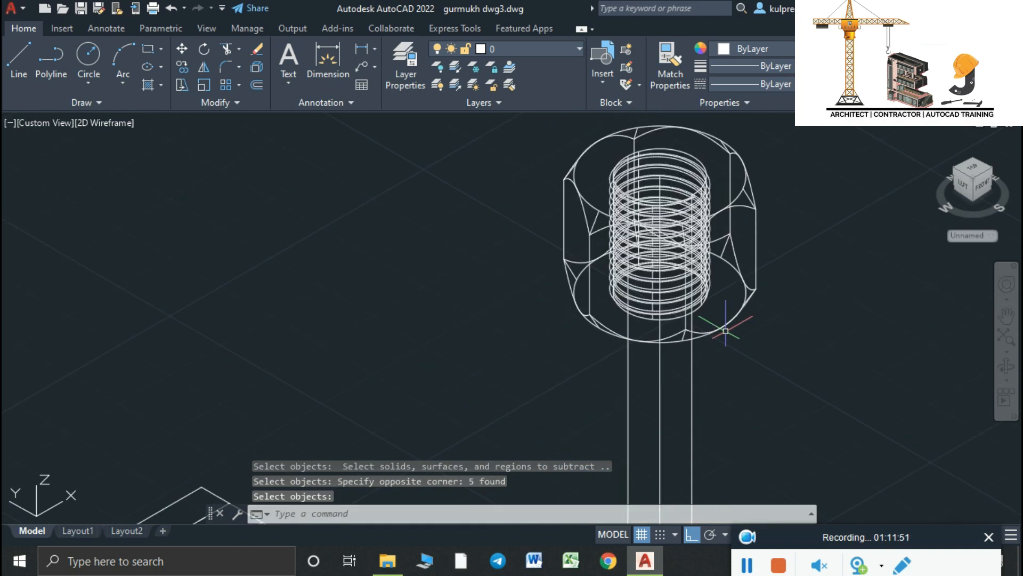
pyautogui.click(709, 383)
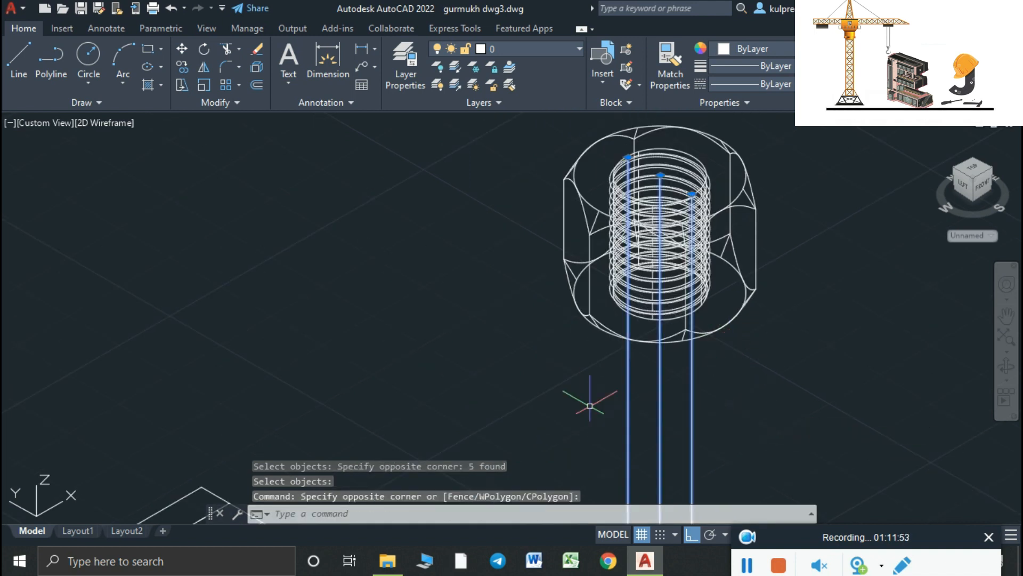
pyautogui.press('Delete')
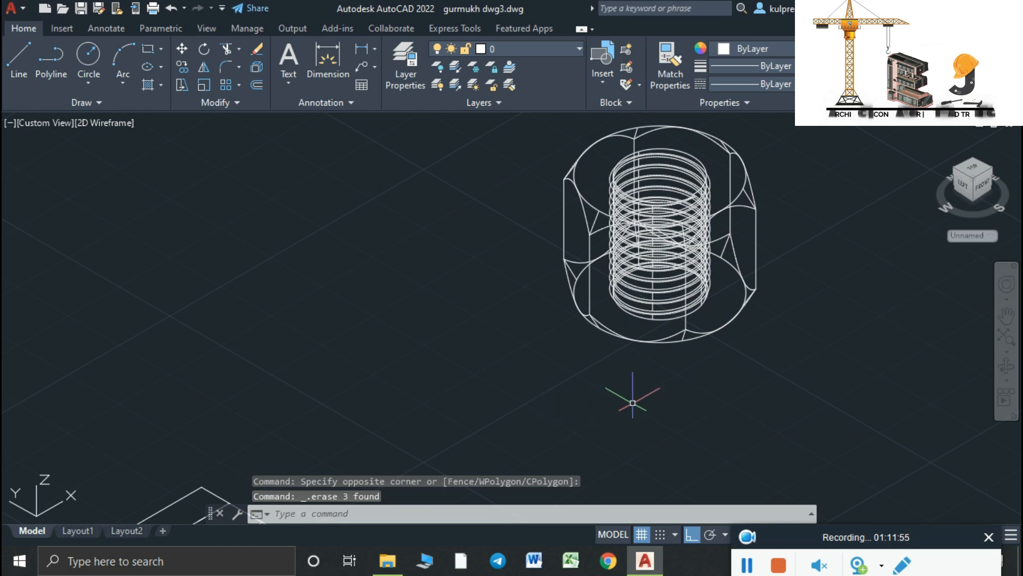
# Set the viewport's visual style to X-ray to show the thread inside the nut from several sides
pyautogui.keyDown('shift'); pyautogui.moveTo(683, 267); pyautogui.dragTo(605, 249, button='middle'); pyautogui.keyUp('shift')
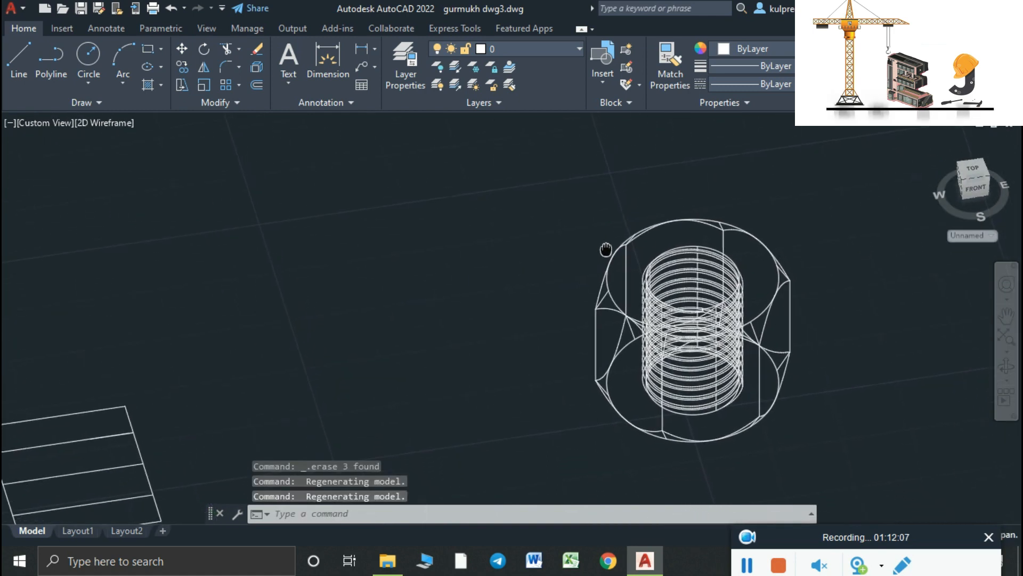
pyautogui.keyDown('shift'); pyautogui.moveTo(787, 404); pyautogui.dragTo(820, 389, button='middle'); pyautogui.keyUp('shift')
pyautogui.moveTo(720, 359); pyautogui.dragTo(750, 442, button='middle')
pyautogui.keyDown('shift'); pyautogui.moveTo(598, 411); pyautogui.dragTo(824, 448, button='middle'); pyautogui.keyUp('shift')
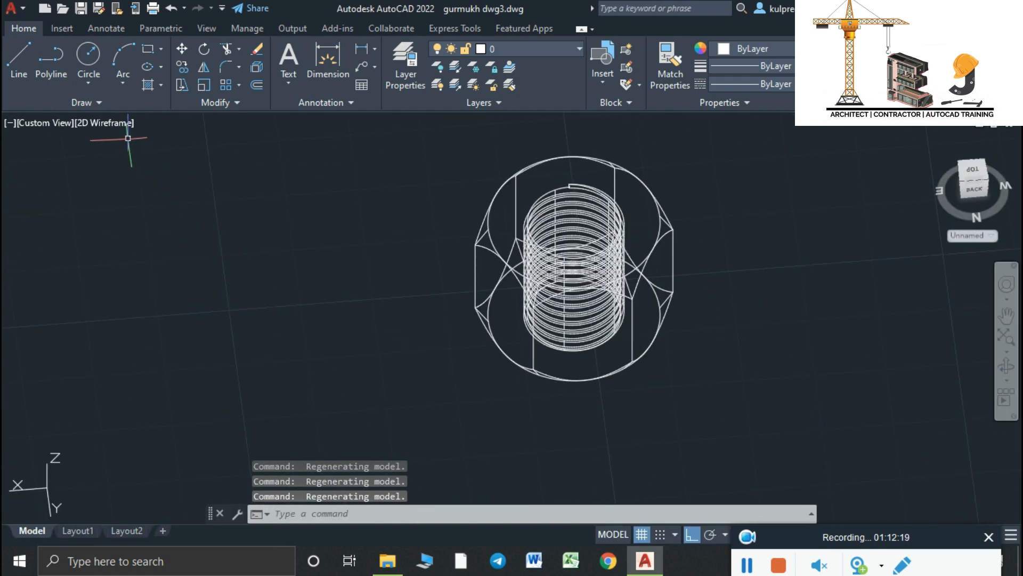
pyautogui.click(125, 122)
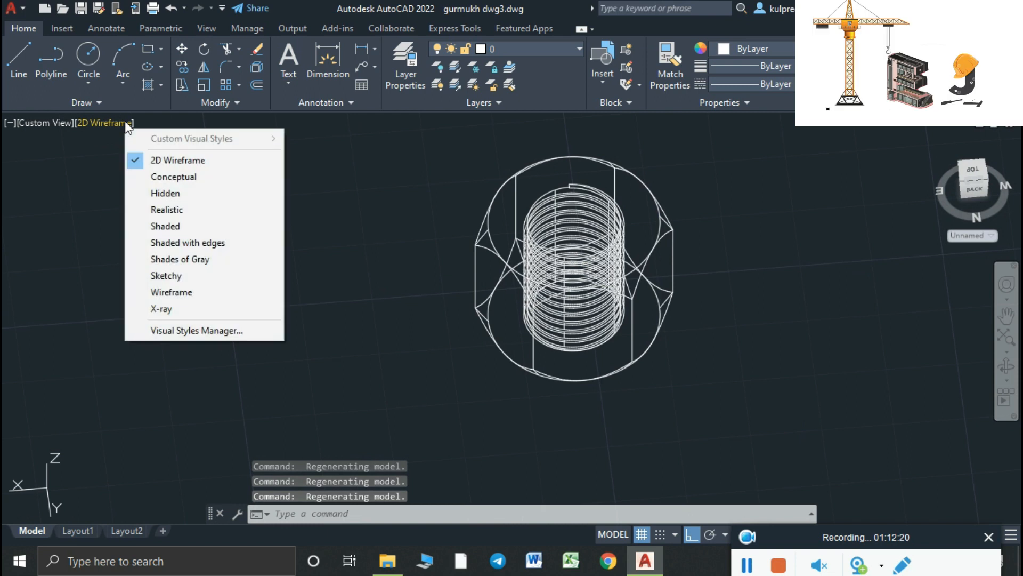
pyautogui.click(206, 309)
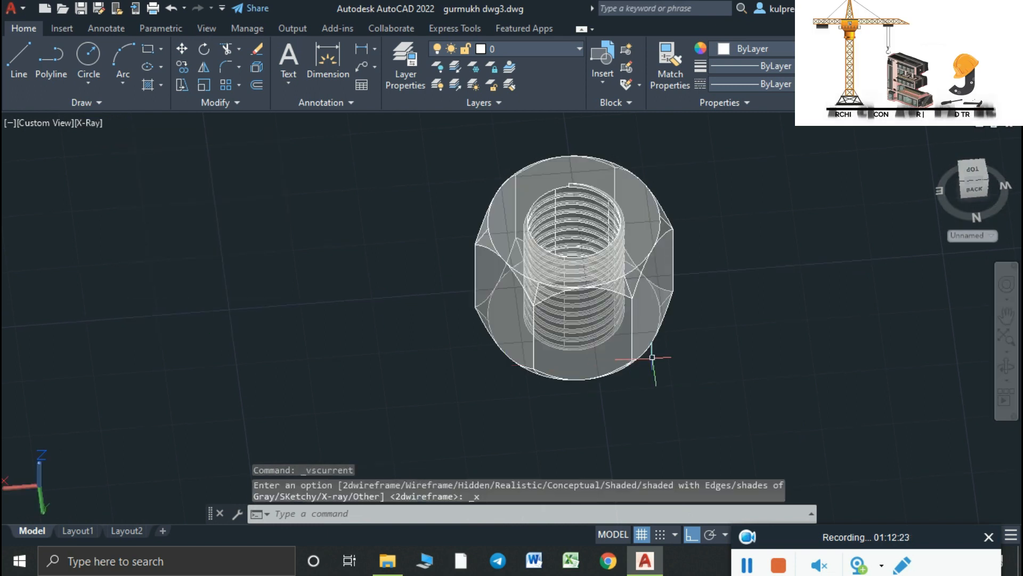
pyautogui.keyDown('shift'); pyautogui.moveTo(716, 353); pyautogui.dragTo(393, 302, button='middle'); pyautogui.keyUp('shift')
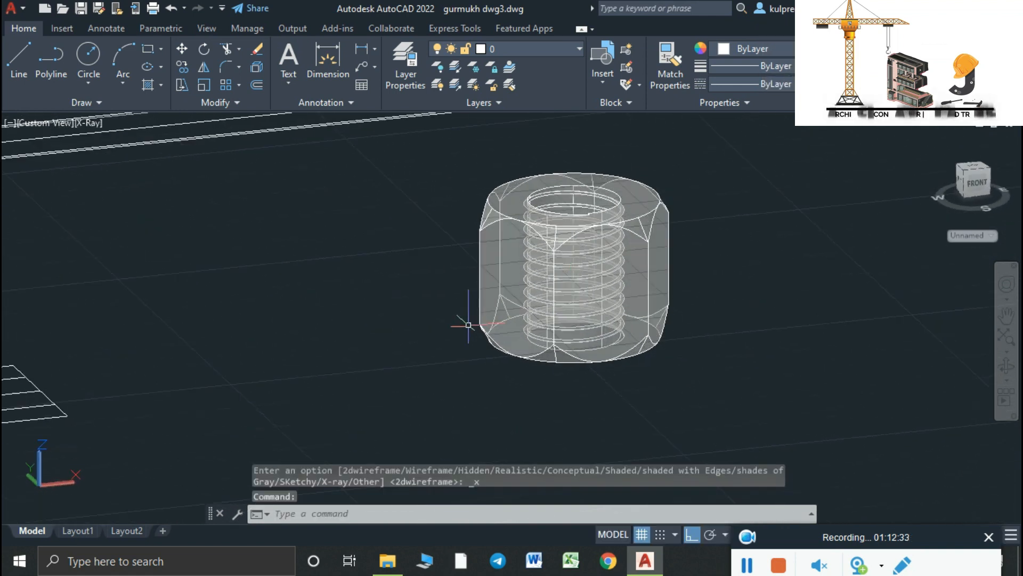
# Copy the threaded nut about 1'-2.5" along the X axis, towards the bolt
pyautogui.scroll(-4, 469, 325)
pyautogui.keyDown('shift'); pyautogui.moveTo(572, 346); pyautogui.dragTo(594, 384, button='middle'); pyautogui.keyUp('shift')
pyautogui.scroll(-2, 633, 354)
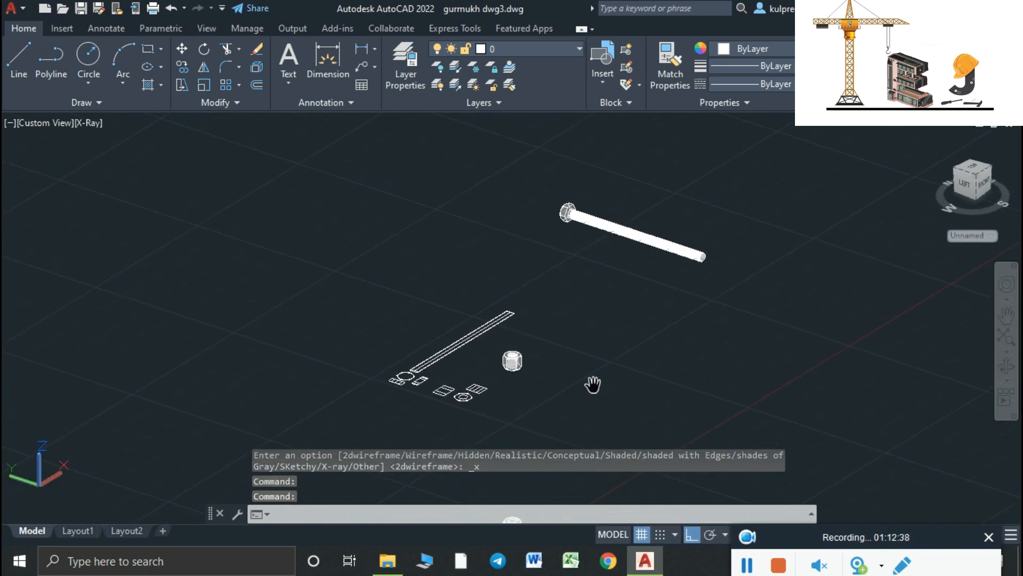
pyautogui.click(535, 378)
pyautogui.click(489, 350)
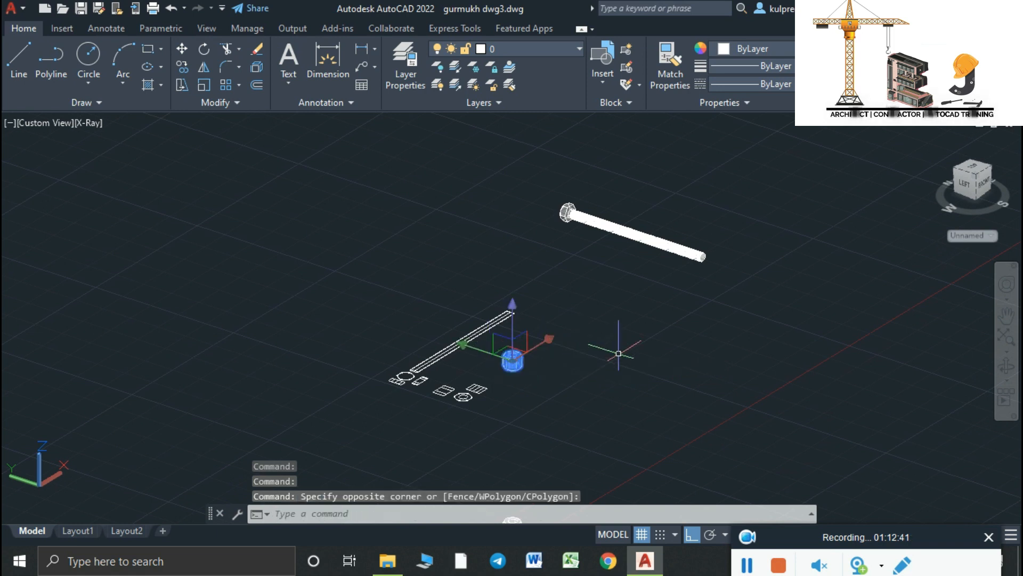
pyautogui.write('co')
pyautogui.press('Return')
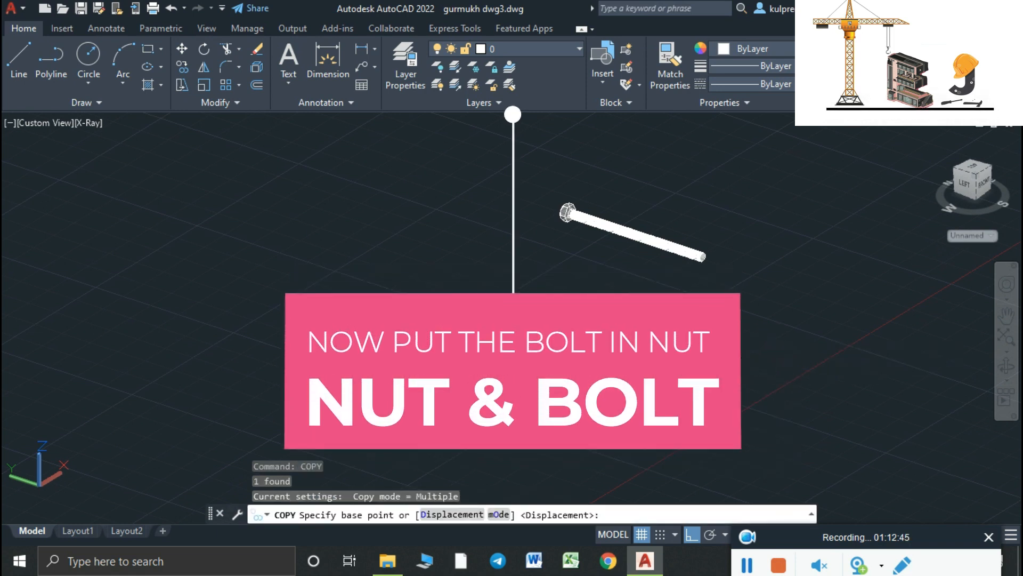
pyautogui.click(513, 362)
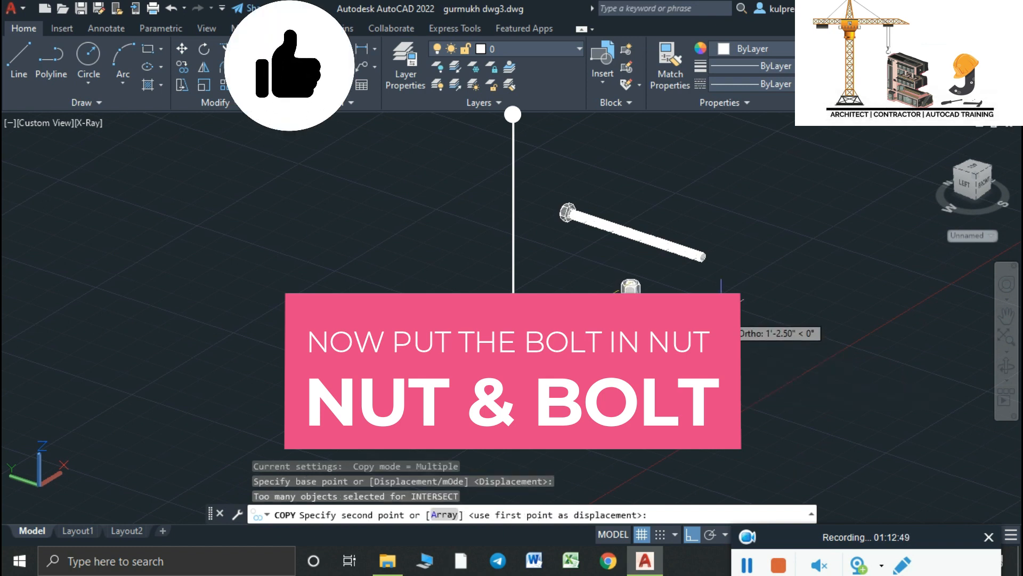
pyautogui.click(721, 297)
pyautogui.press('Escape')
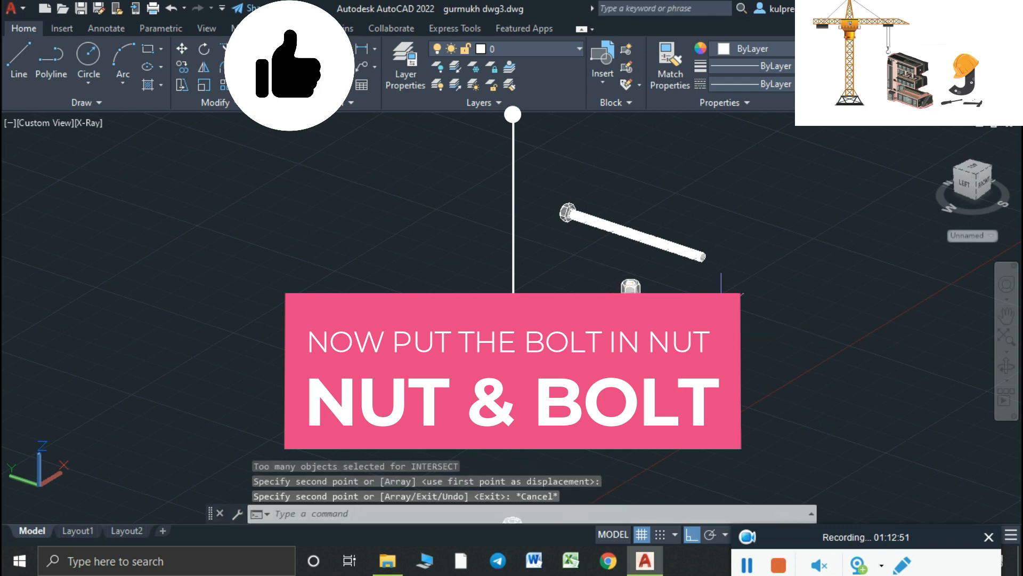
# Copy the complete bolt from its head along the negative X direction so that its shaft end lies at the copied nut
pyautogui.click(715, 270)
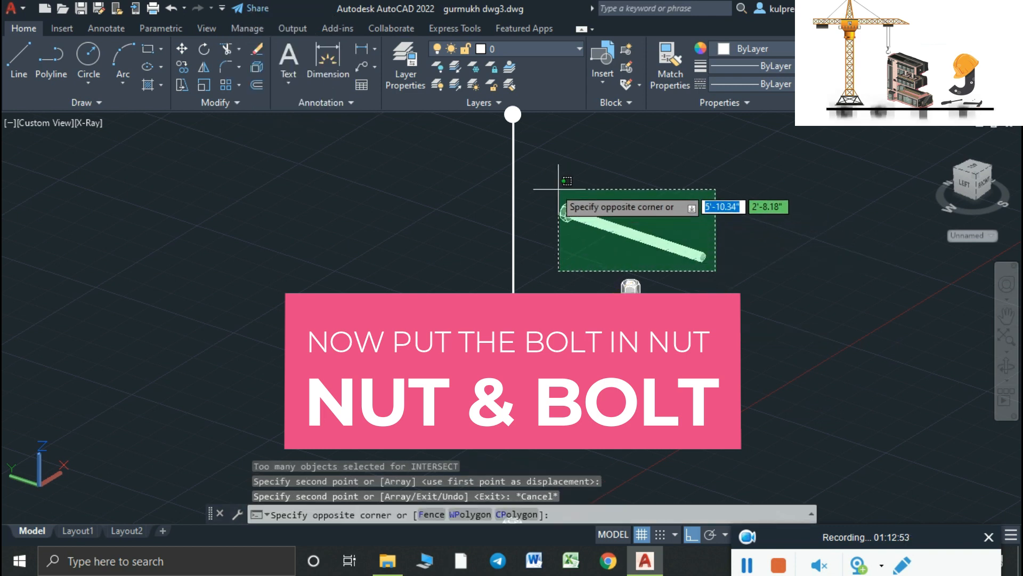
pyautogui.click(540, 180)
pyautogui.write('COPY')
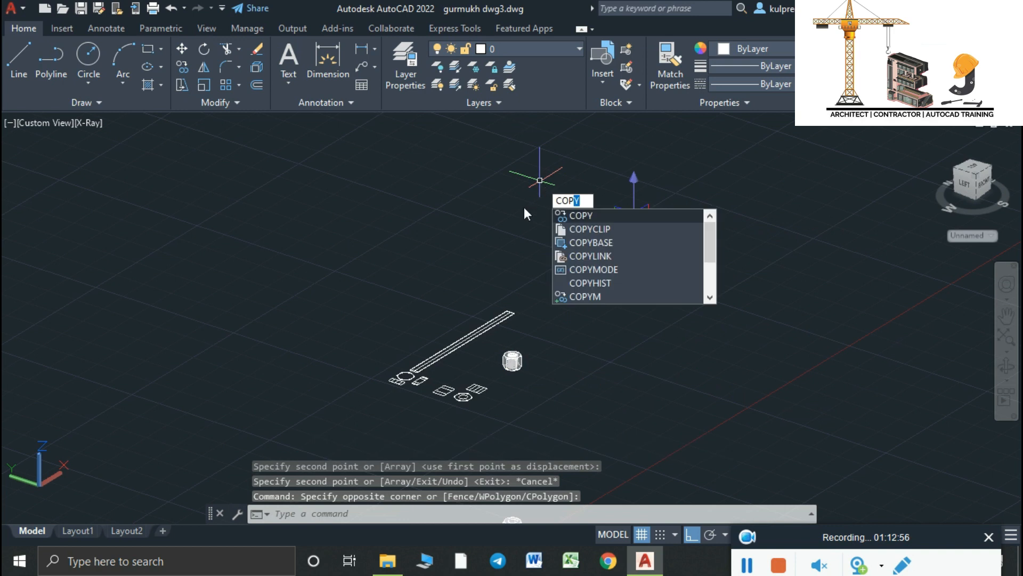
pyautogui.press('Return')
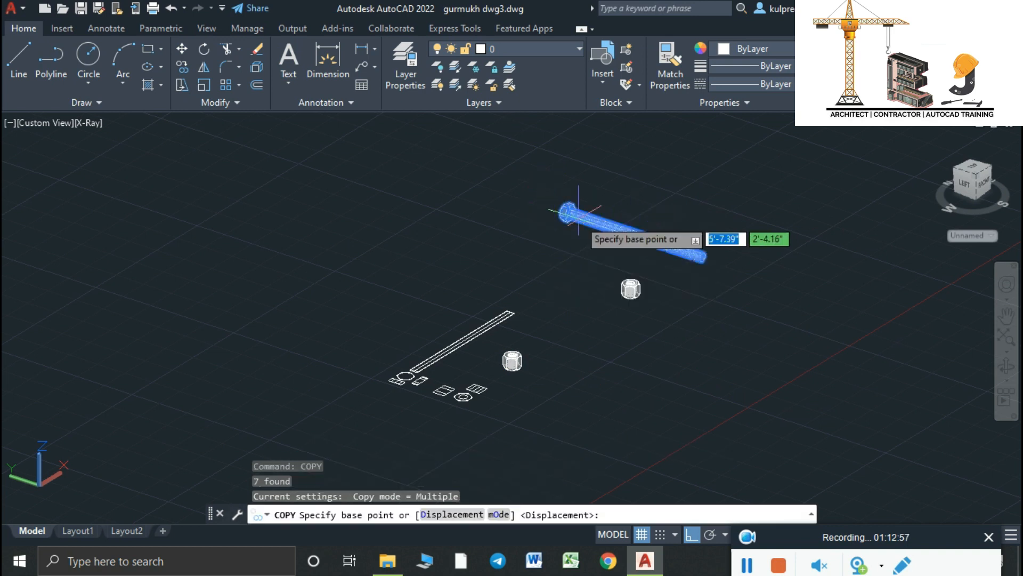
pyautogui.click(569, 213)
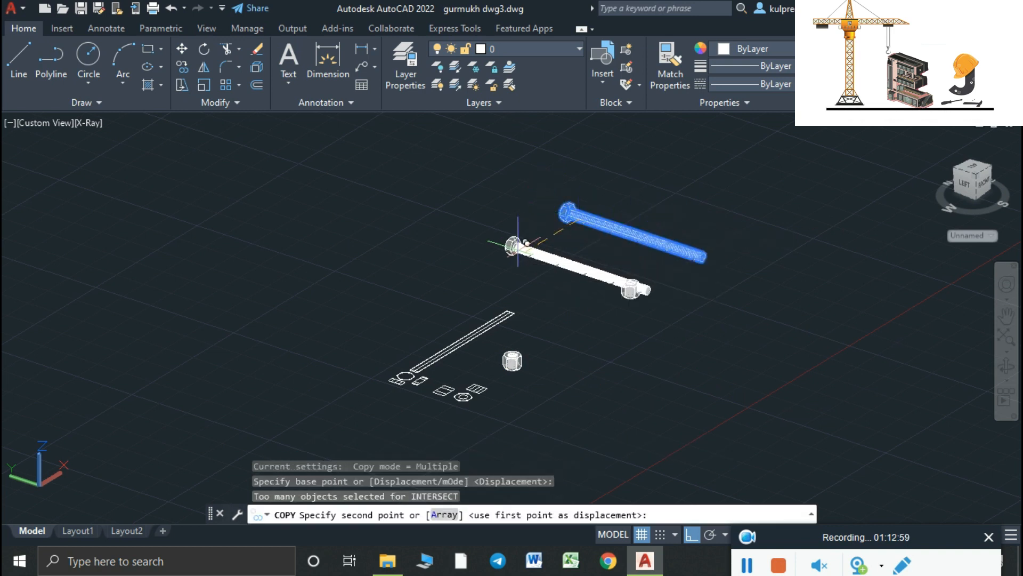
pyautogui.click(518, 244)
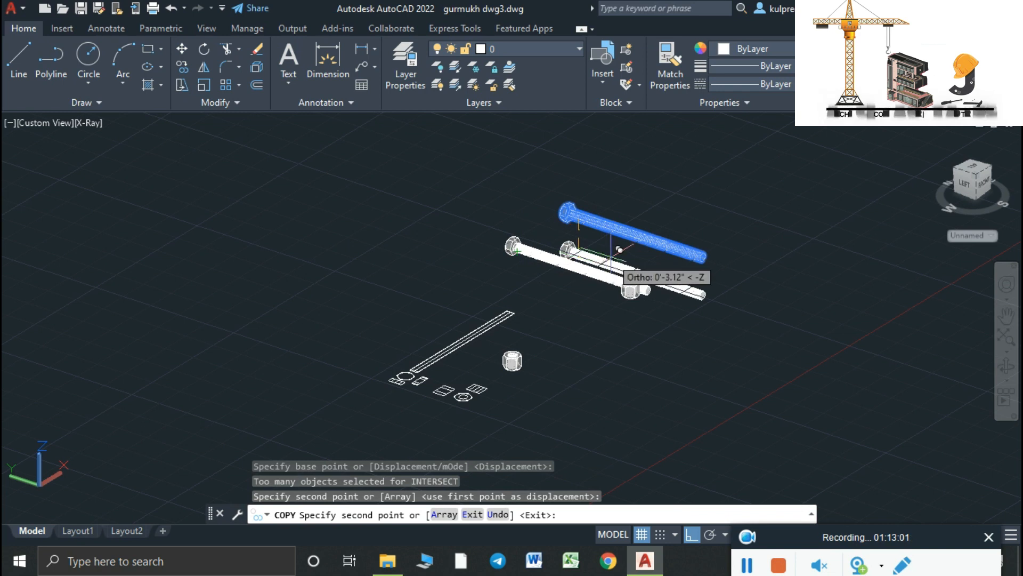
# Rotate the copied nut in 3D about its own centre so that its threaded hole runs parallel to the copied bolt's shaft
pyautogui.press('Escape')
pyautogui.scroll(8, 632, 287)
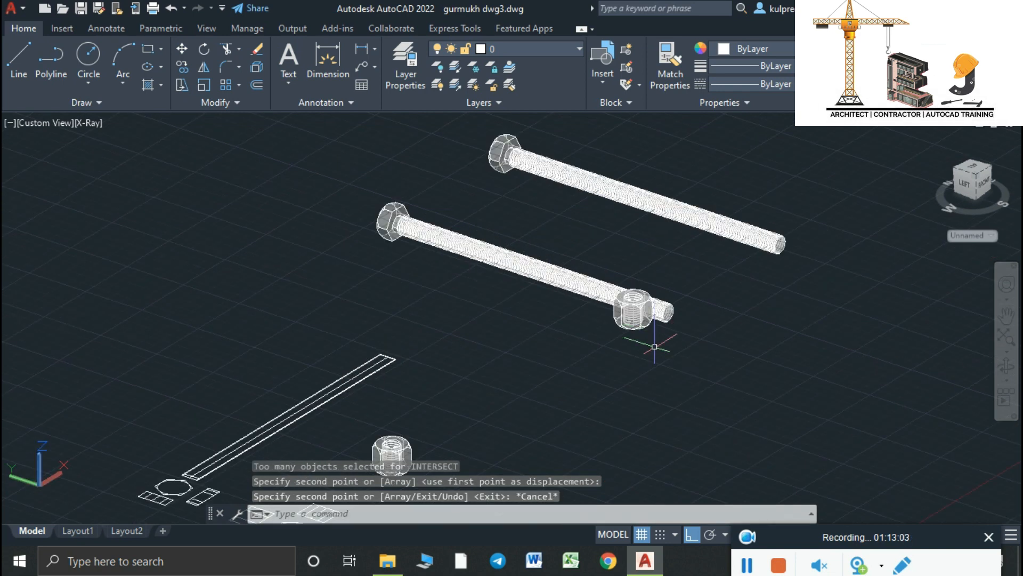
pyautogui.click(646, 319)
pyautogui.click(591, 287)
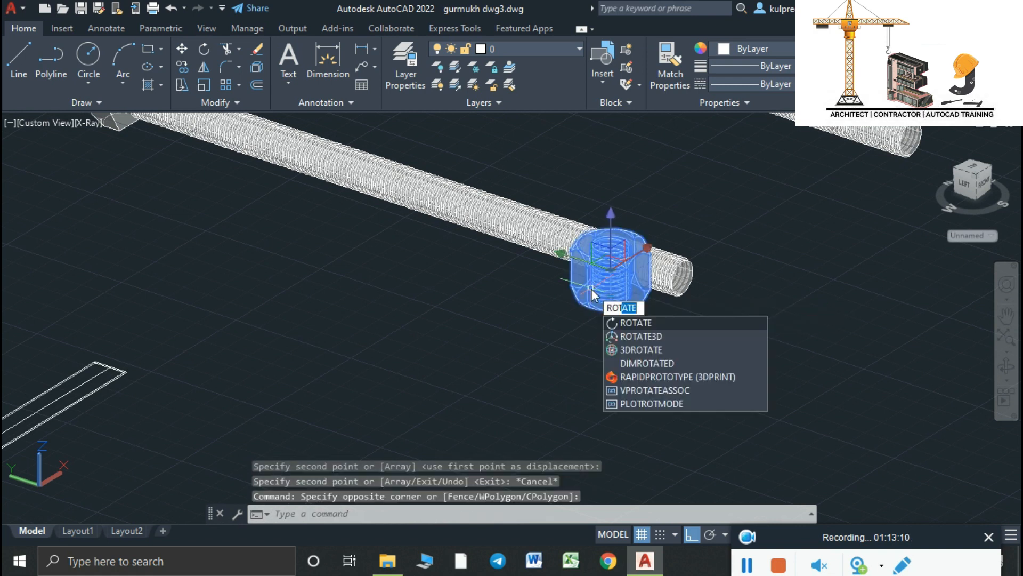
pyautogui.click(646, 348)
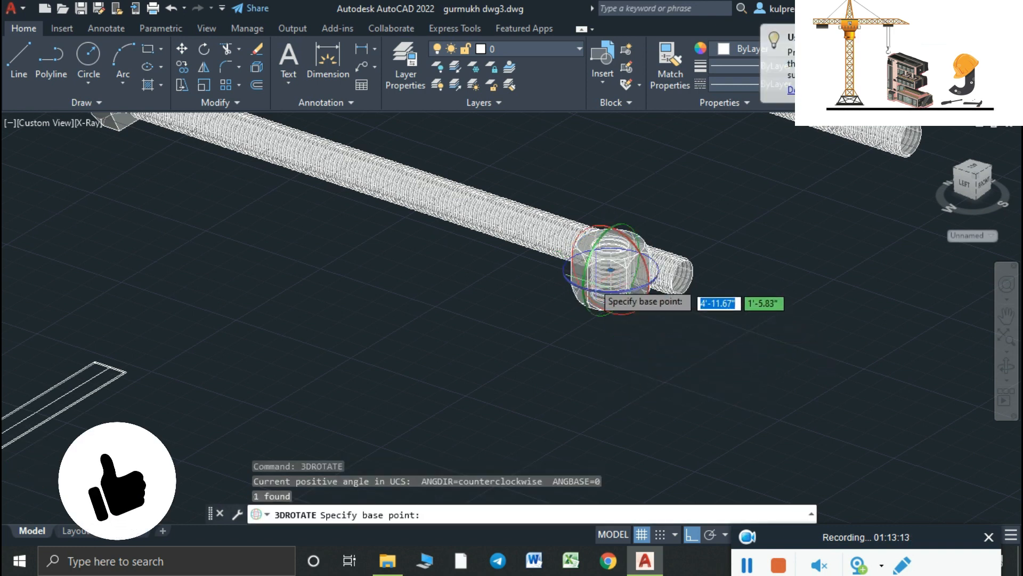
pyautogui.click(572, 269)
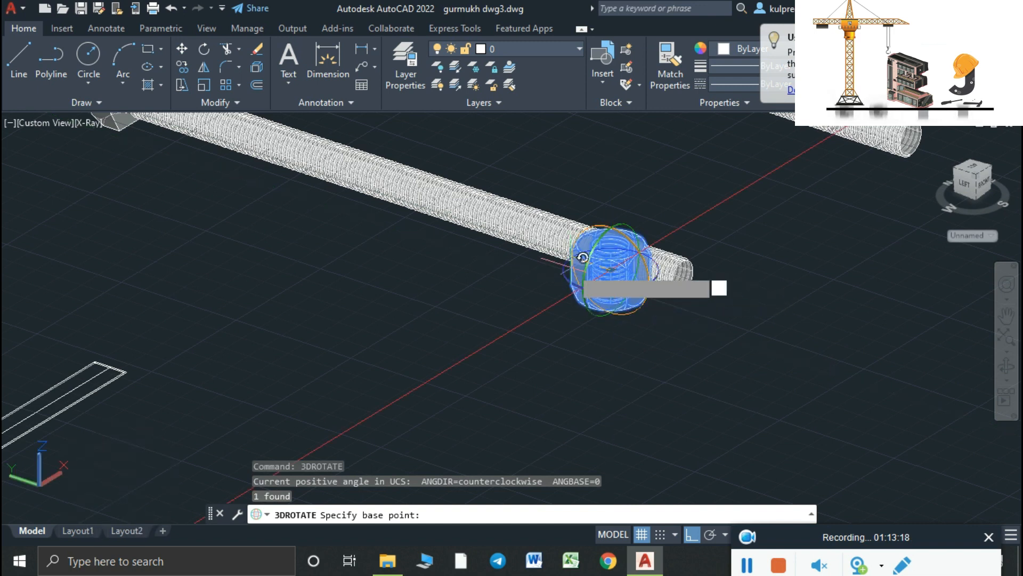
pyautogui.click(613, 326)
pyautogui.press('Escape')
pyautogui.scroll(2, 617, 320)
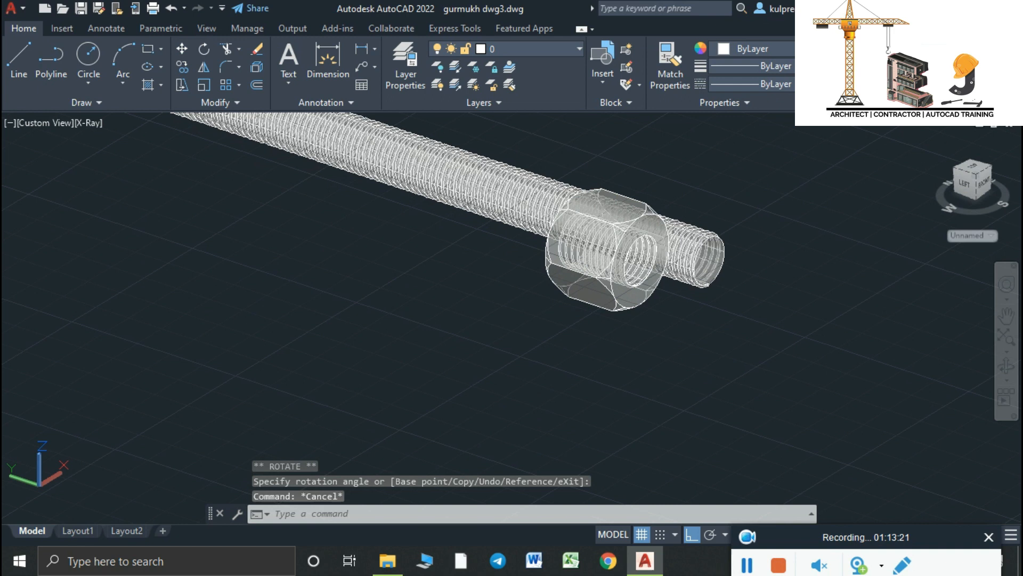
pyautogui.scroll(1, 642, 332)
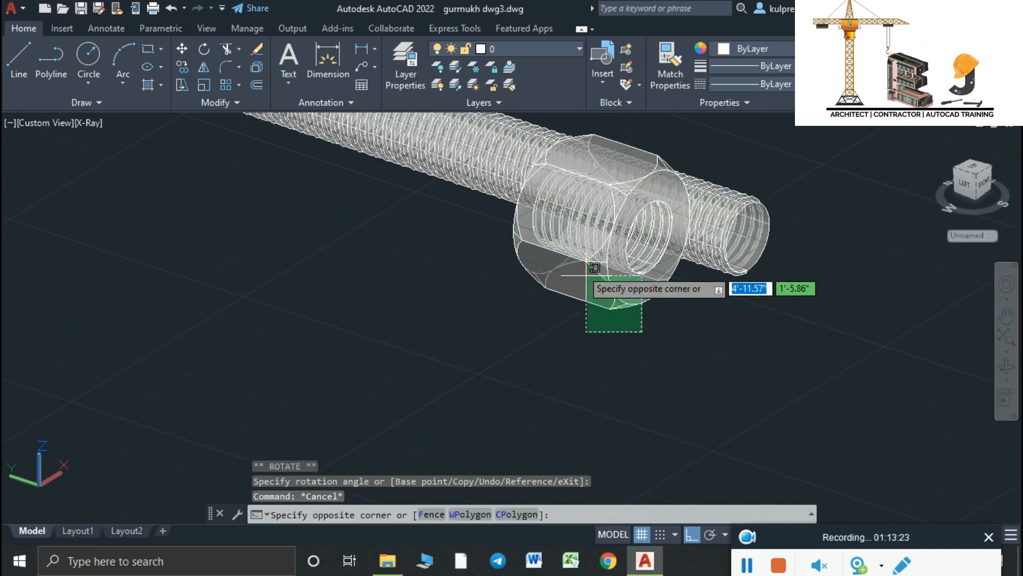
pyautogui.click(577, 241)
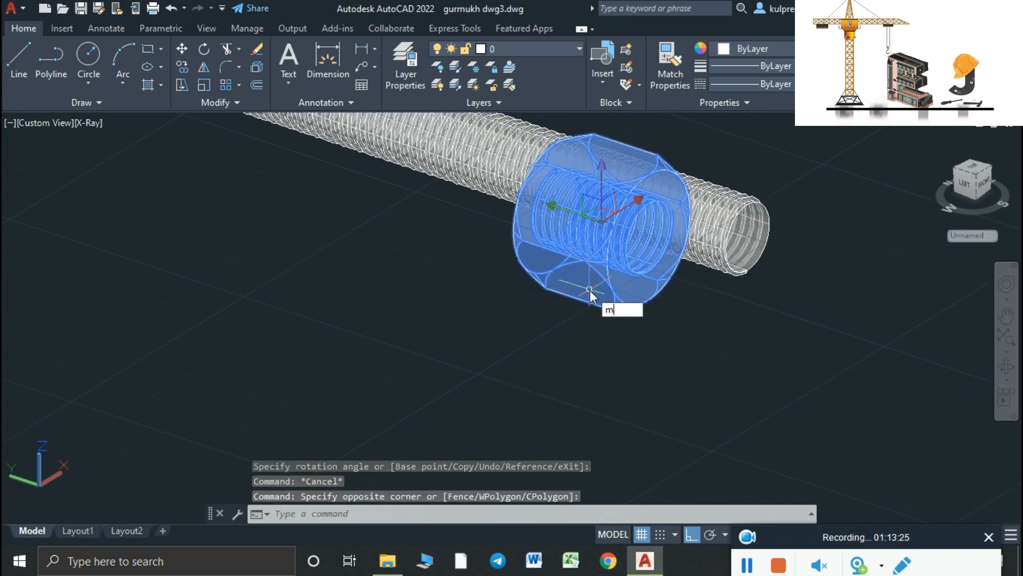
pyautogui.write('M')
pyautogui.press('Return')
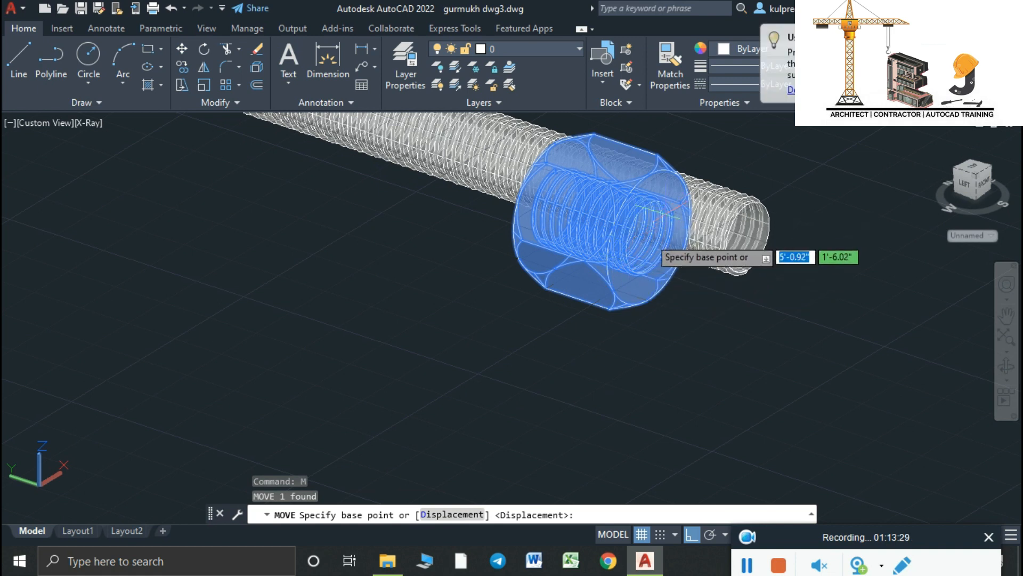
pyautogui.keyDown('shift'); pyautogui.moveTo(680, 423); pyautogui.dragTo(576, 438, button='middle'); pyautogui.keyUp('shift')
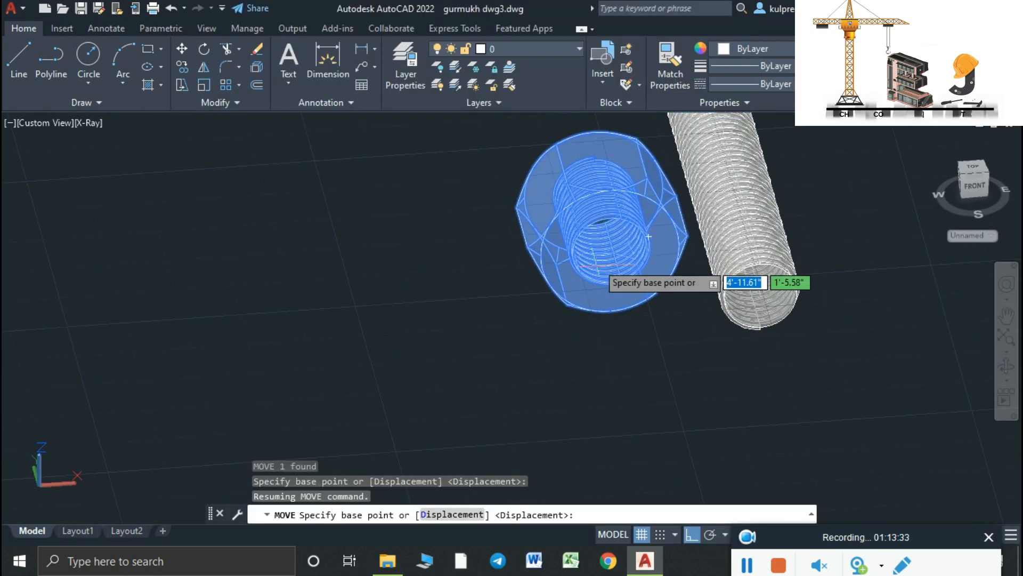
pyautogui.keyDown('shift'); pyautogui.moveTo(617, 343); pyautogui.dragTo(626, 292, button='middle'); pyautogui.keyUp('shift')
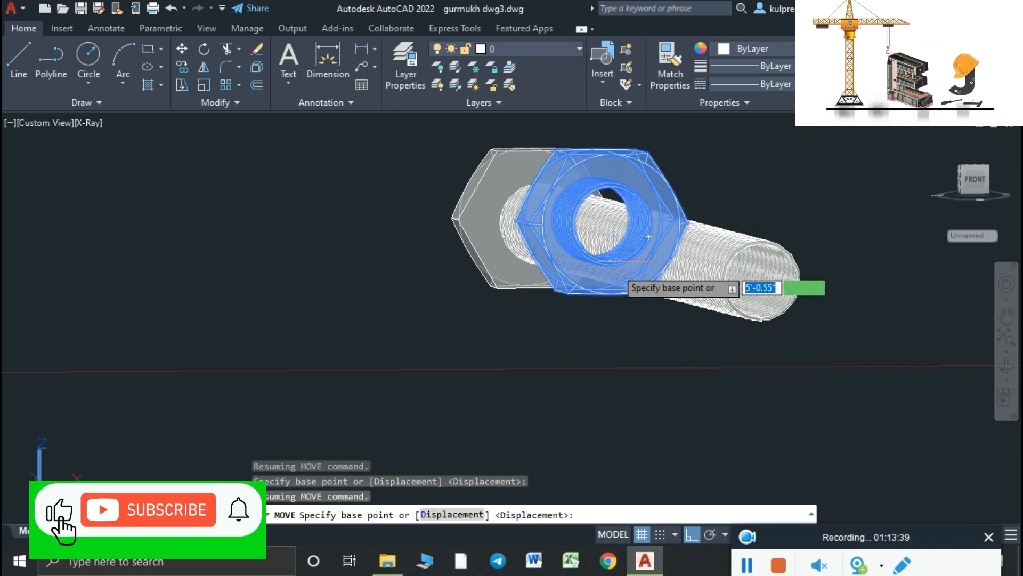
pyautogui.moveTo(617, 304)
pyautogui.keyDown('shift'); pyautogui.mouseDown(button='middle')
pyautogui.moveTo(642, 326)
pyautogui.moveTo(616, 324)
pyautogui.mouseUp(button='middle'); pyautogui.keyUp('shift')
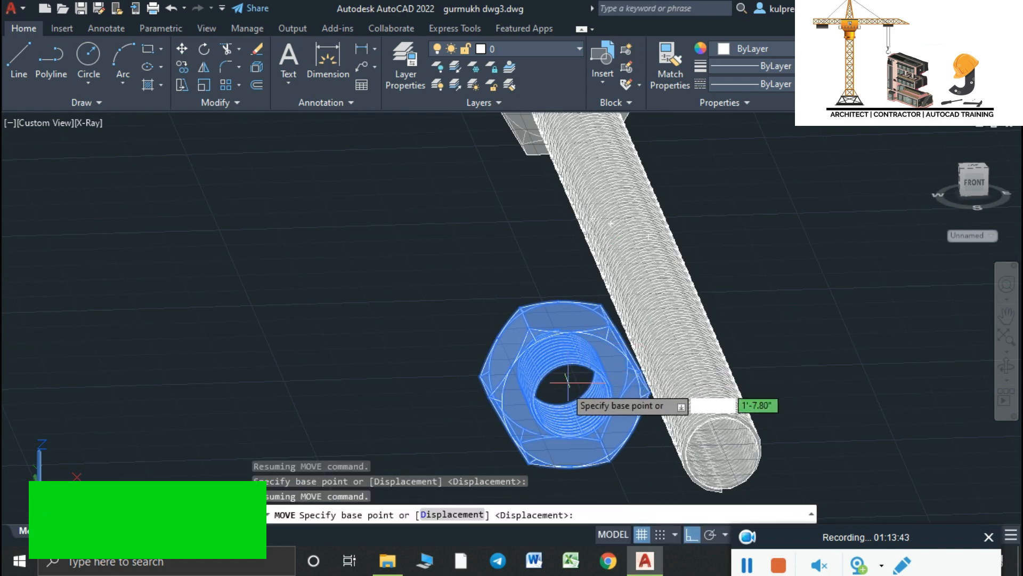
pyautogui.scroll(-2, 540, 393)
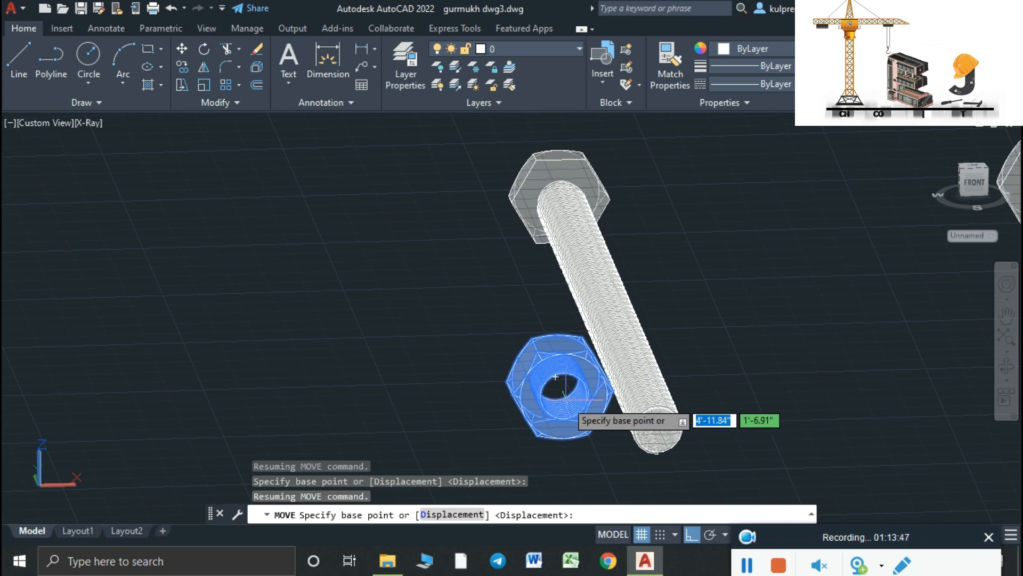
pyautogui.press('Escape')
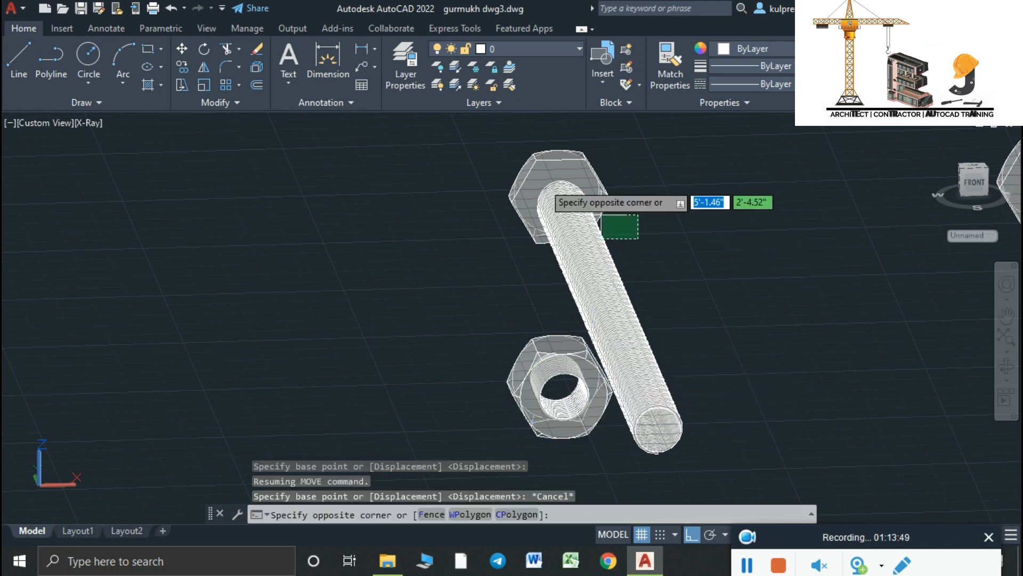
# Move the copied bolt with its head from the centre of its shaft end to the centre of the nut's threaded hole
pyautogui.click(494, 153)
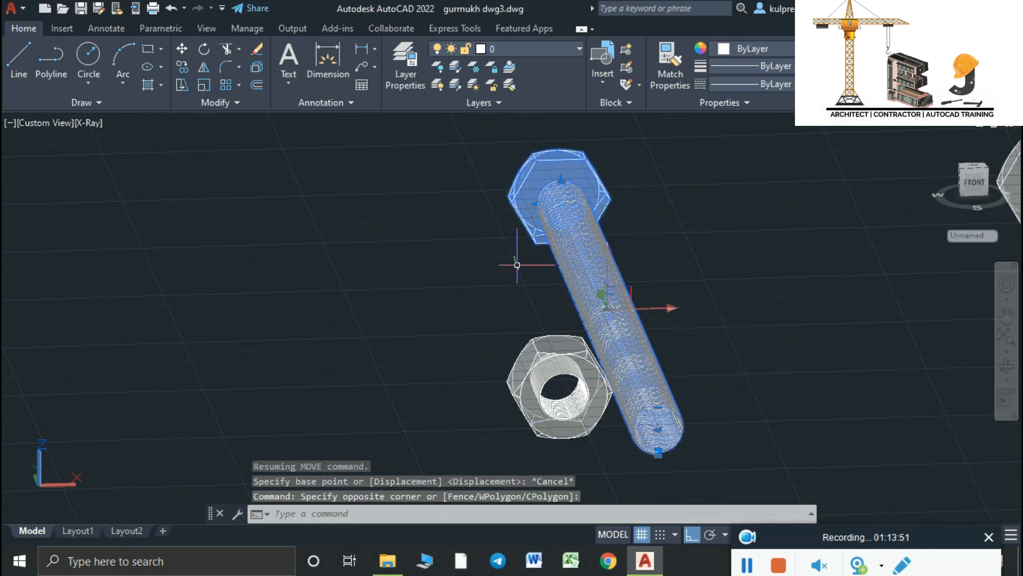
pyautogui.press('Return')
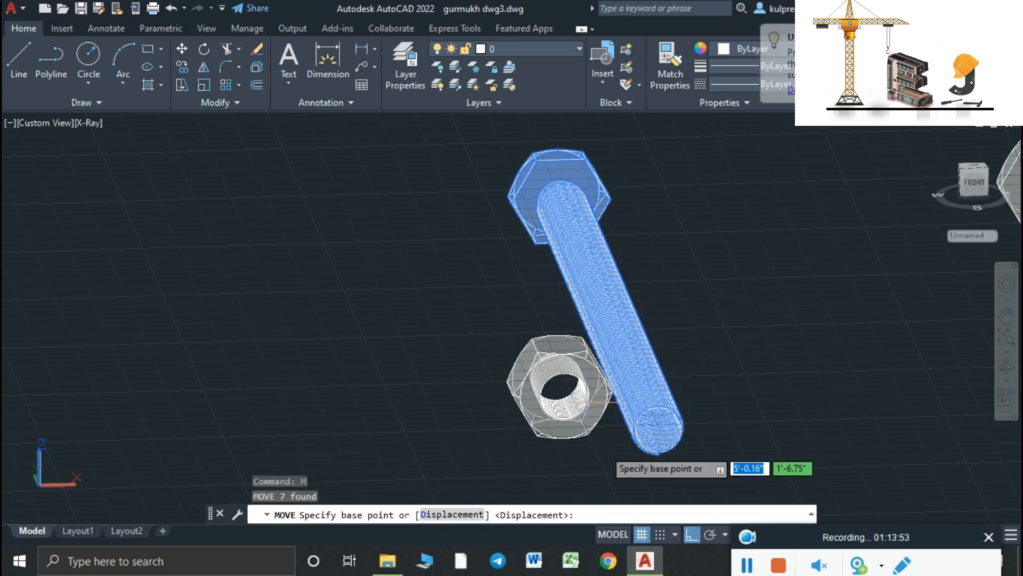
pyautogui.scroll(2, 655, 469)
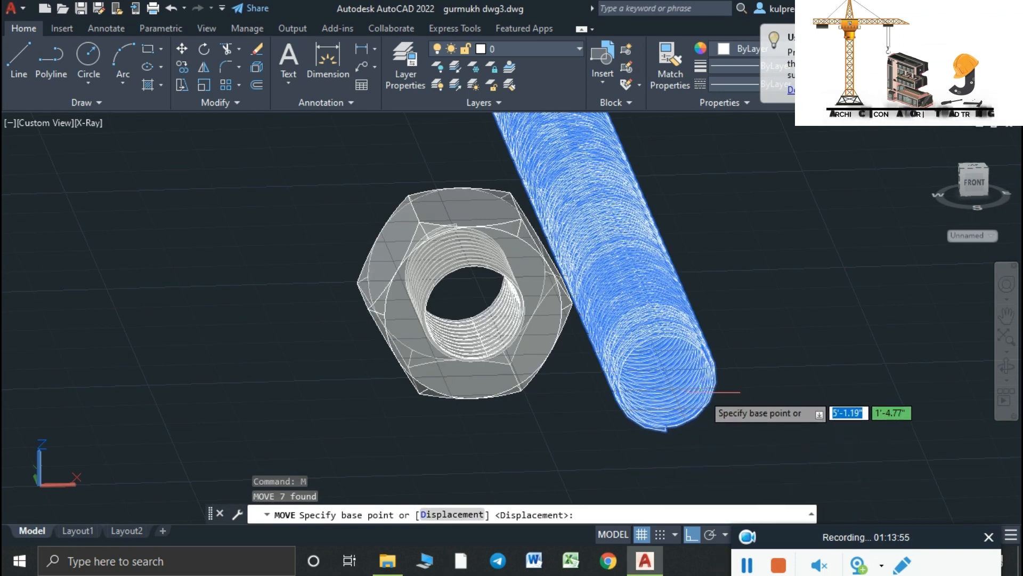
pyautogui.click(665, 381)
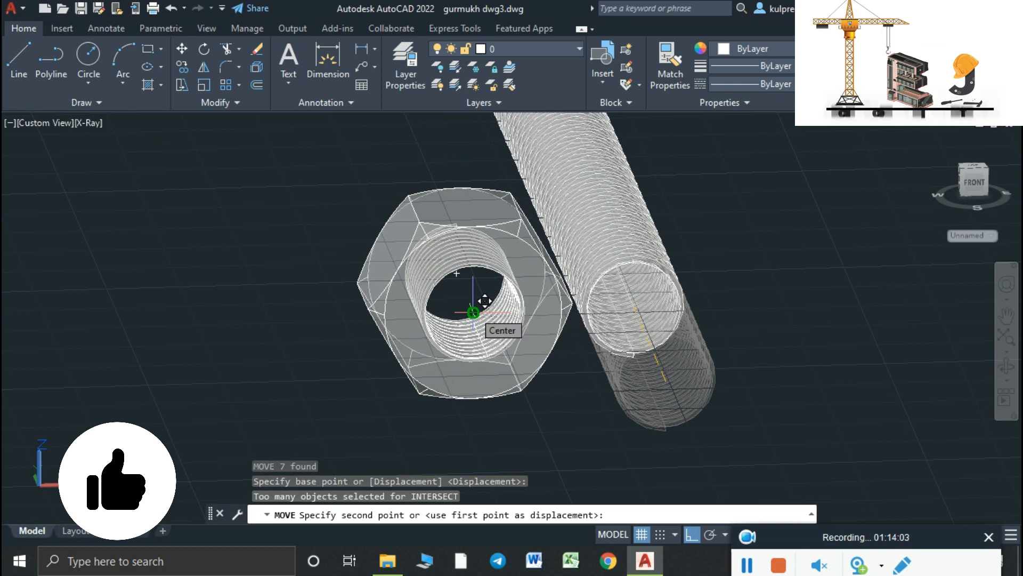
pyautogui.click(473, 312)
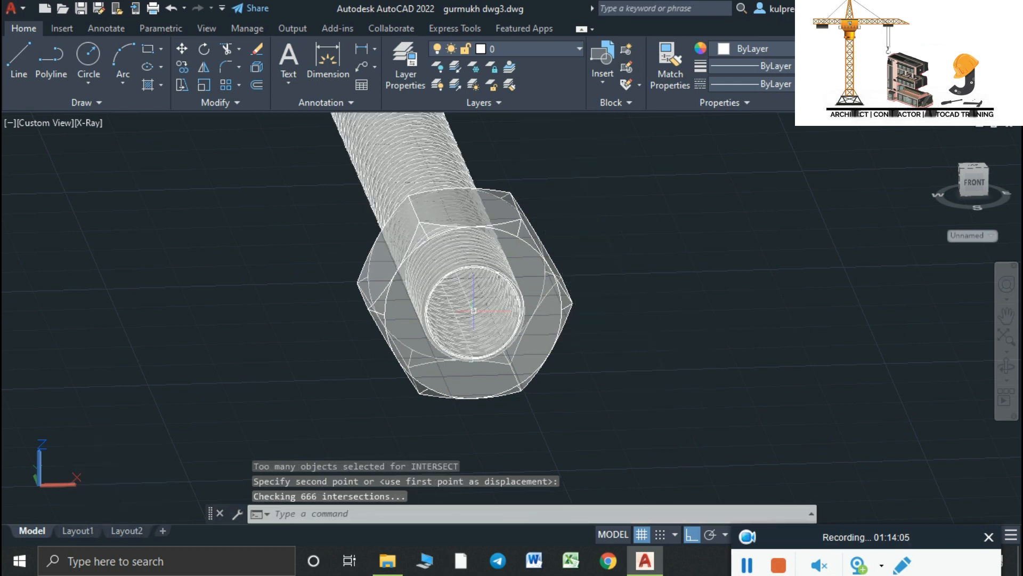
pyautogui.scroll(-5, 576, 335)
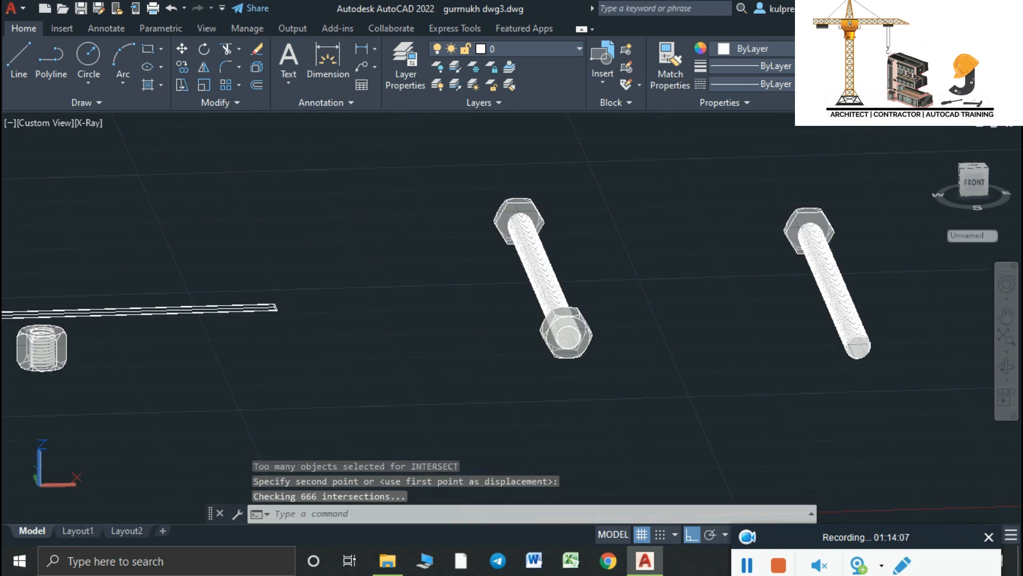
pyautogui.press('Escape')
# Move the nut 6" along the bolt's shaft towards the head
pyautogui.keyDown('shift'); pyautogui.moveTo(577, 416); pyautogui.dragTo(709, 454, button='middle'); pyautogui.keyUp('shift')
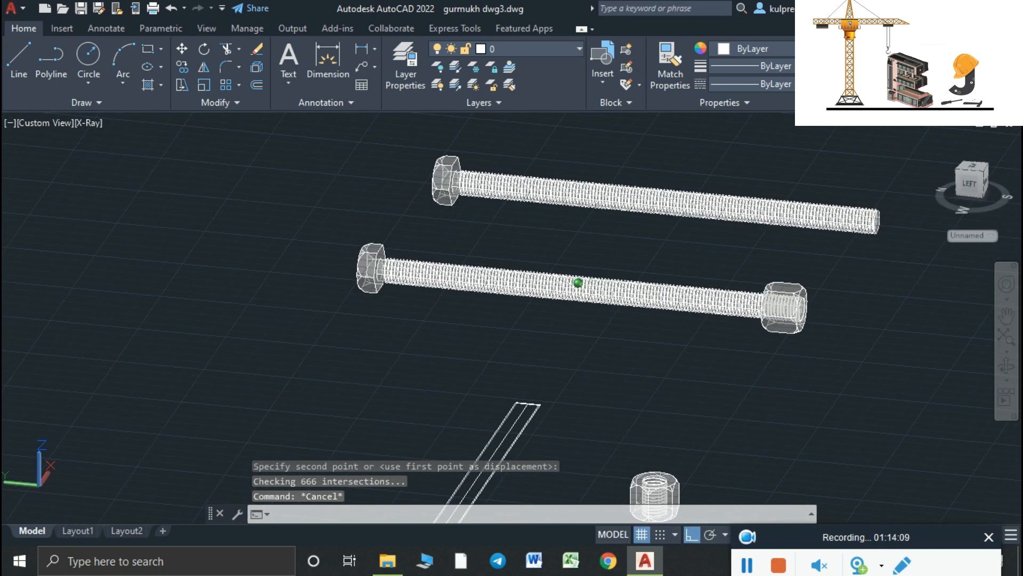
pyautogui.scroll(5, 791, 348)
pyautogui.moveTo(804, 338); pyautogui.dragTo(904, 435, button='middle')
pyautogui.click(864, 349)
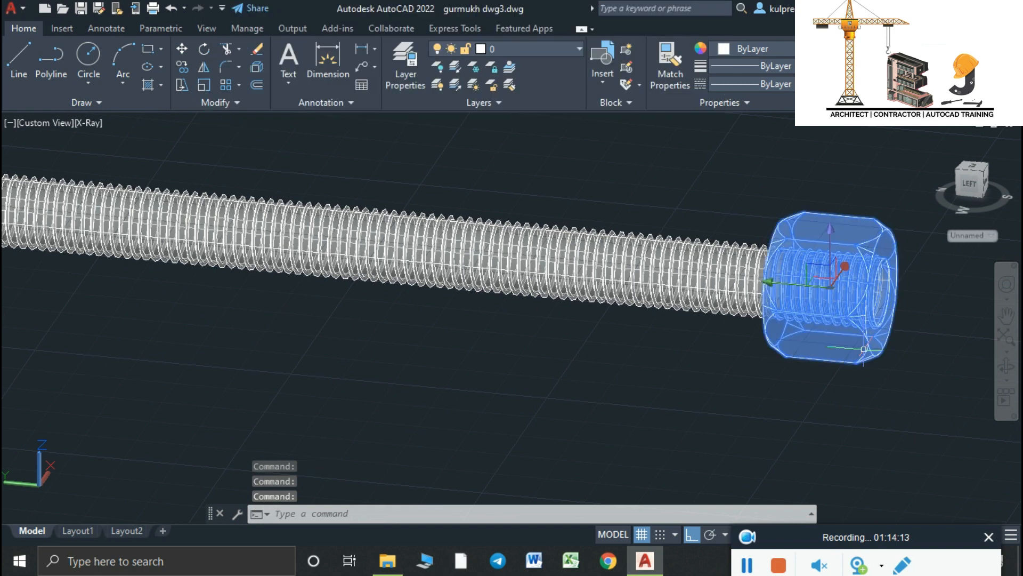
pyautogui.press('Return')
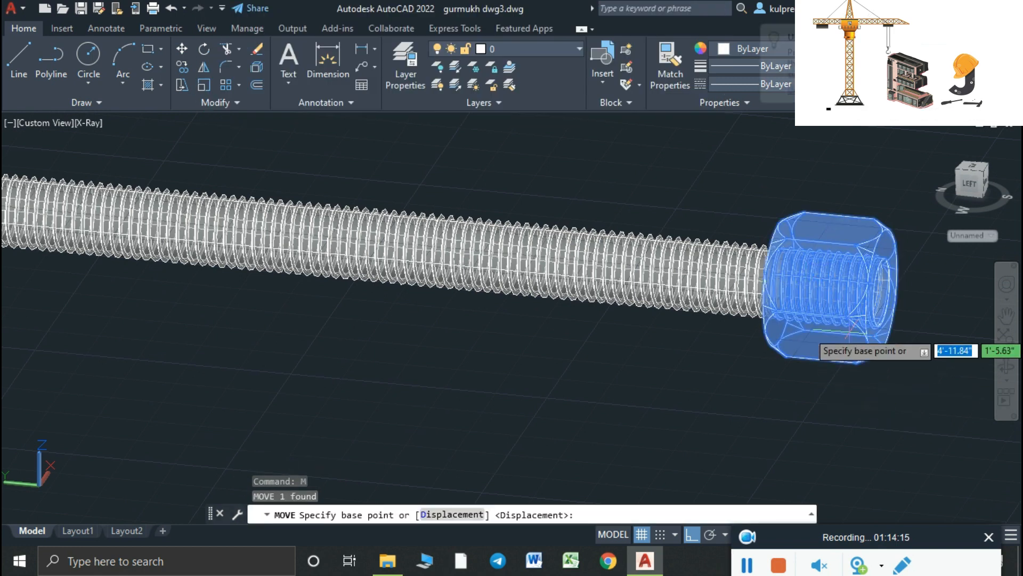
pyautogui.click(847, 303)
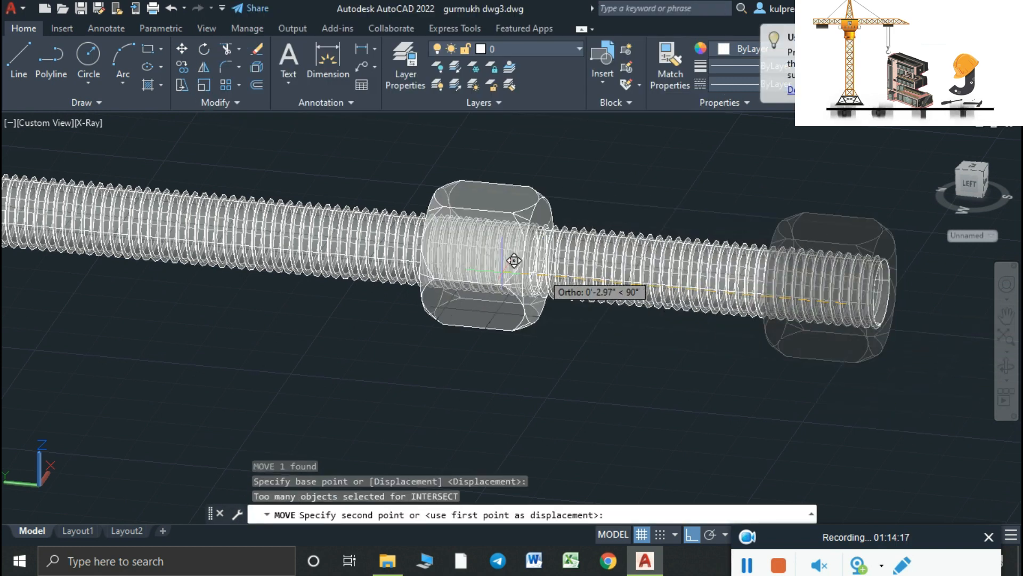
pyautogui.write('6')
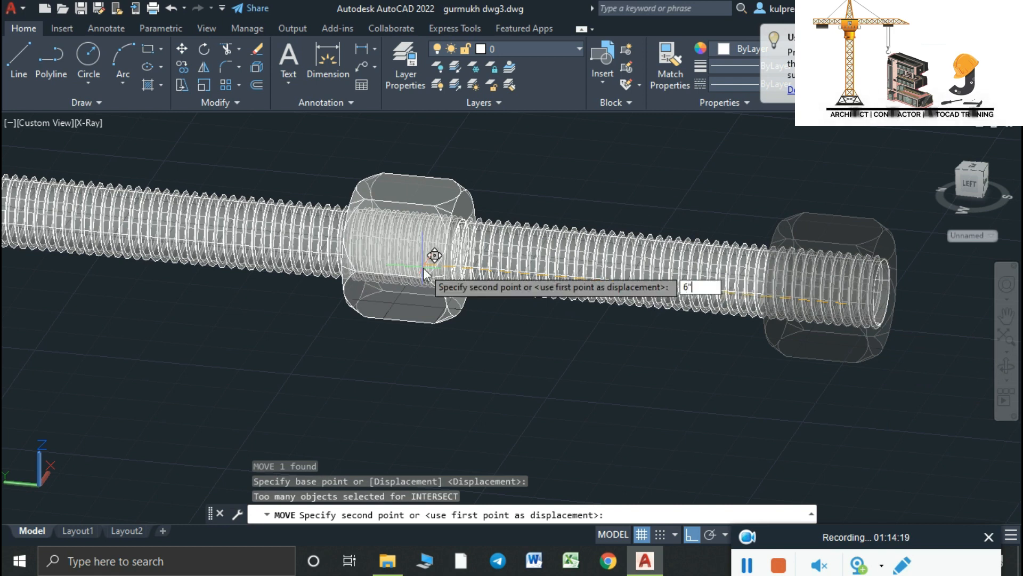
pyautogui.write('"')
pyautogui.press('Return')
pyautogui.press('Escape')
pyautogui.scroll(-2, 556, 211)
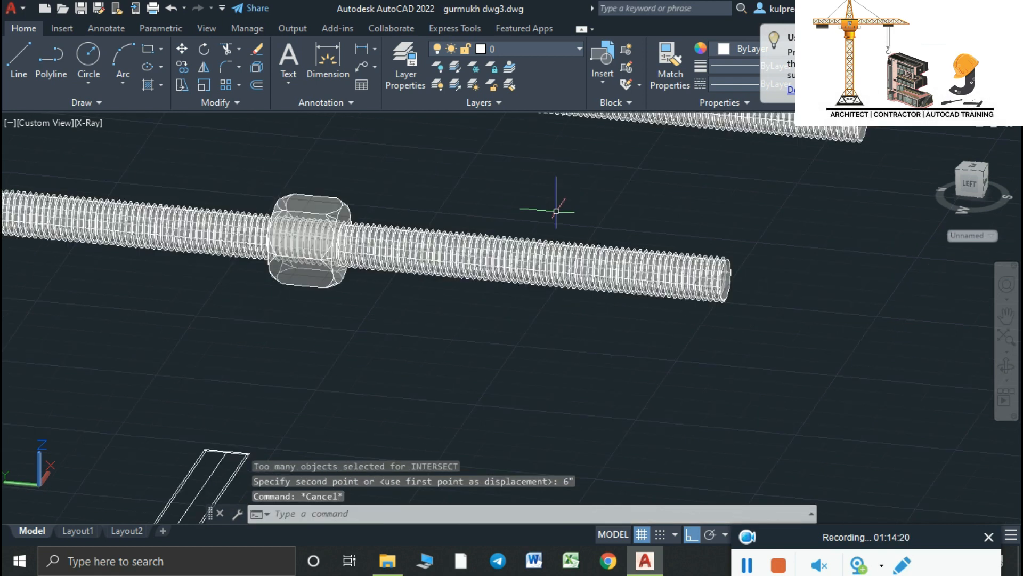
# Check the fit of the nut on the bolt's thread and set the viewport's visual style to Realistic
pyautogui.scroll(4, 410, 263)
pyautogui.moveTo(389, 259); pyautogui.dragTo(543, 315, button='middle')
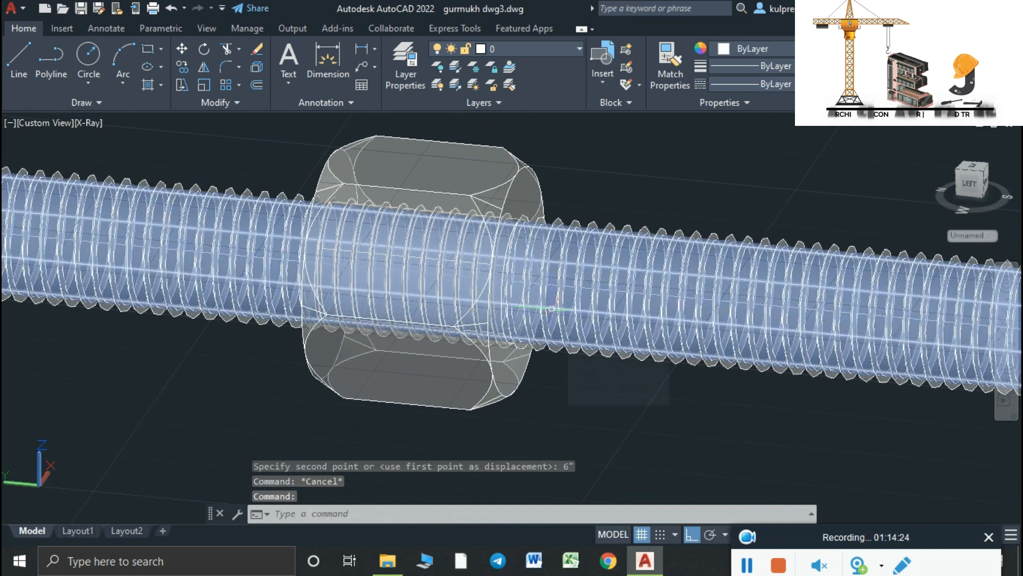
pyautogui.scroll(-2, 525, 290)
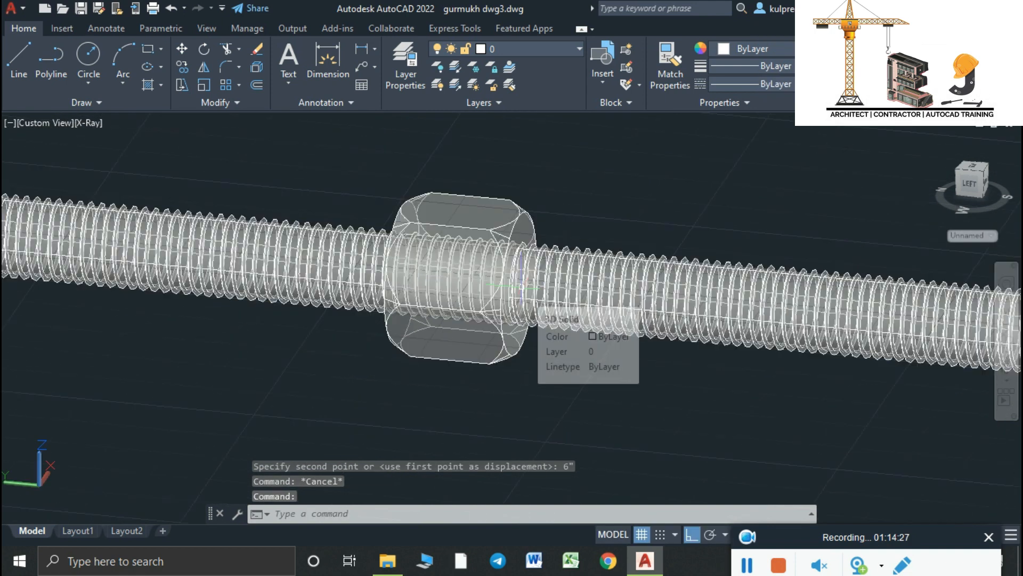
pyautogui.scroll(-2, 487, 322)
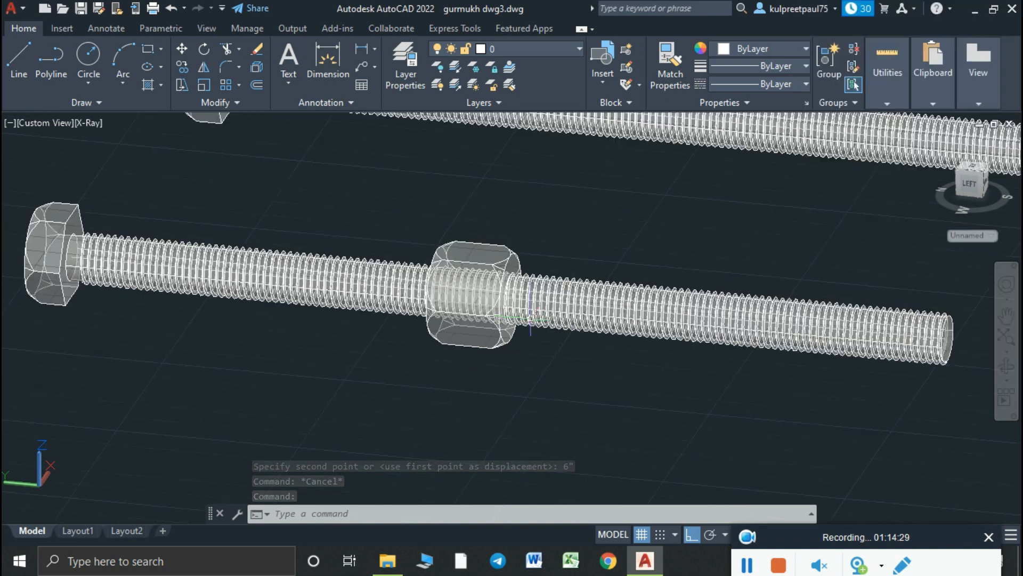
pyautogui.click(88, 123)
pyautogui.click(124, 210)
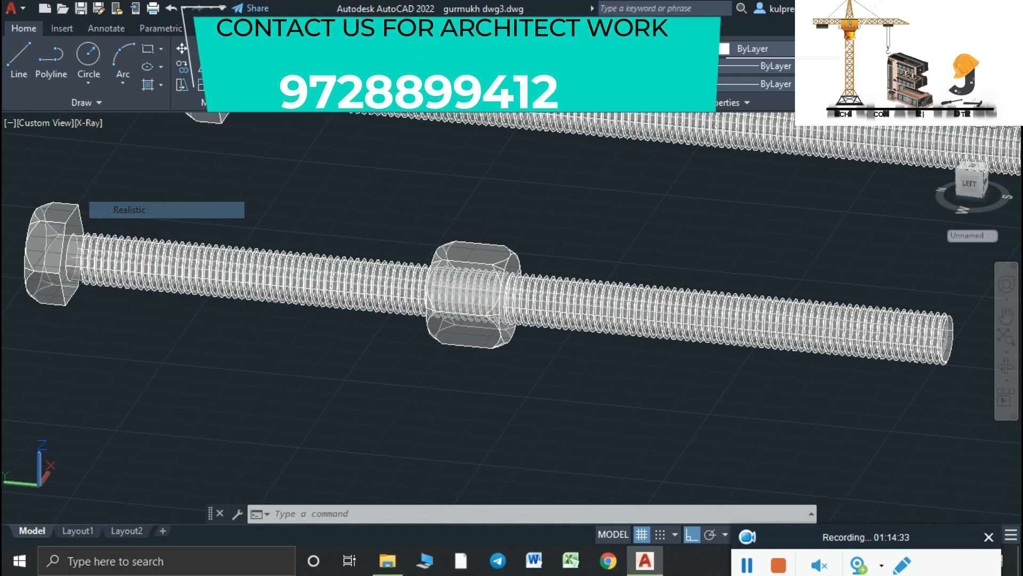